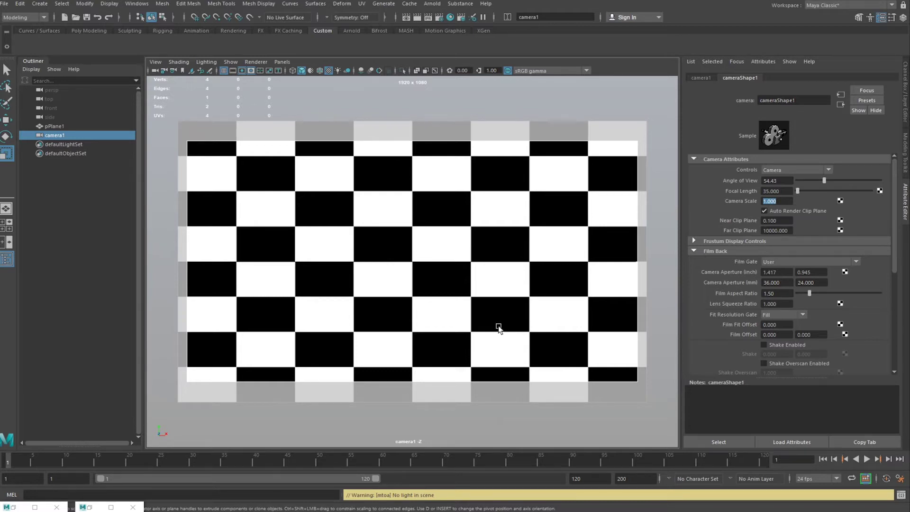
Open the render settings and focus the image width for camera1
left_click(439, 17)
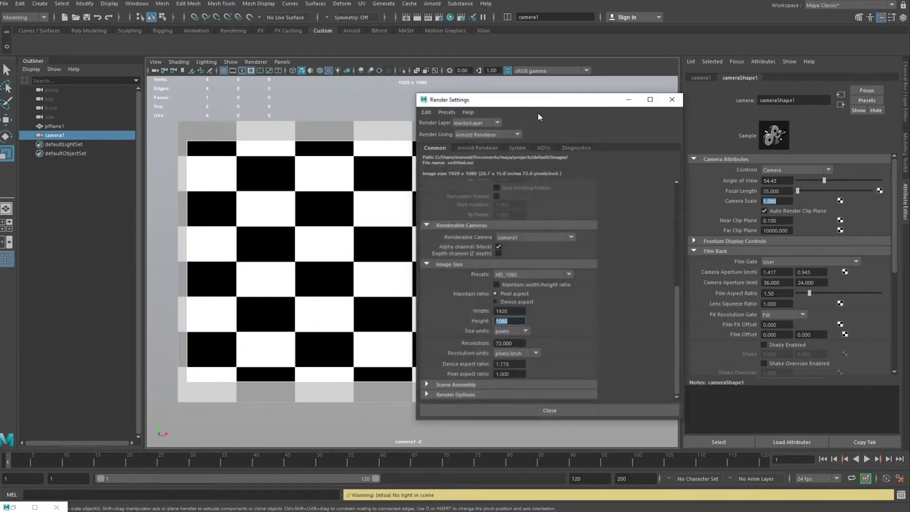
left_click_drag(539, 101, 327, 110)
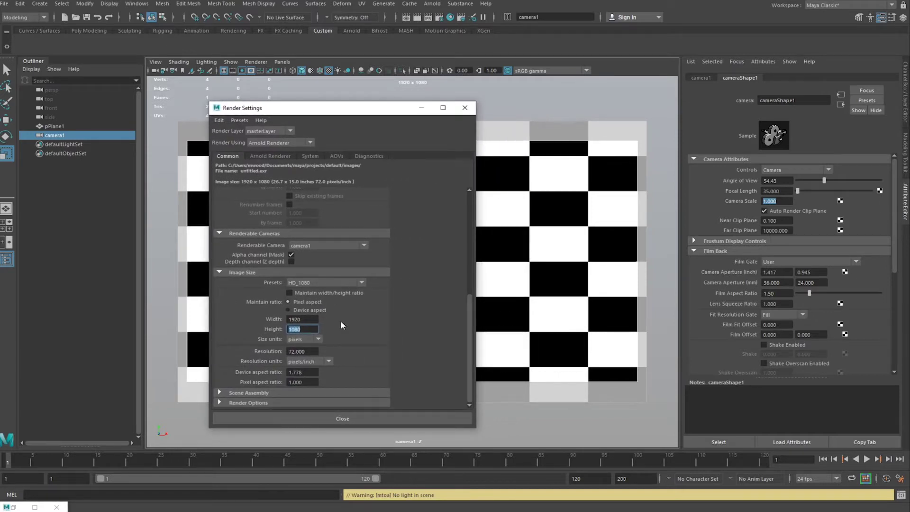
left_click(316, 321)
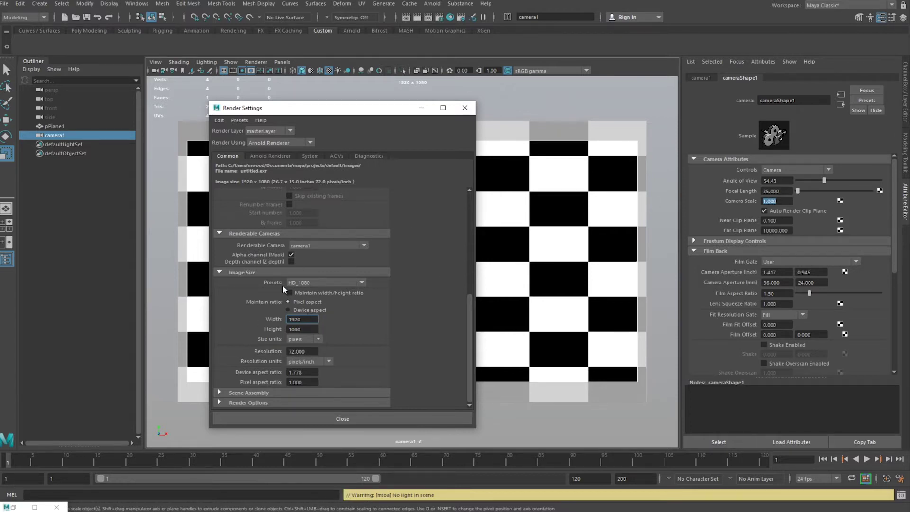
left_click(307, 319)
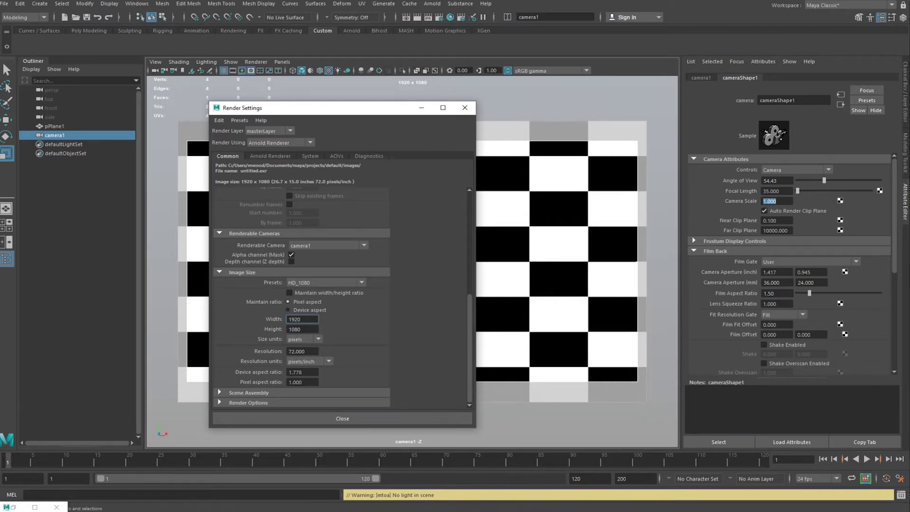
Switch to the Calculator and multiply the render width 1920 by 1.1
left_click_drag(909, 175, 555, 156)
left_click(529, 274)
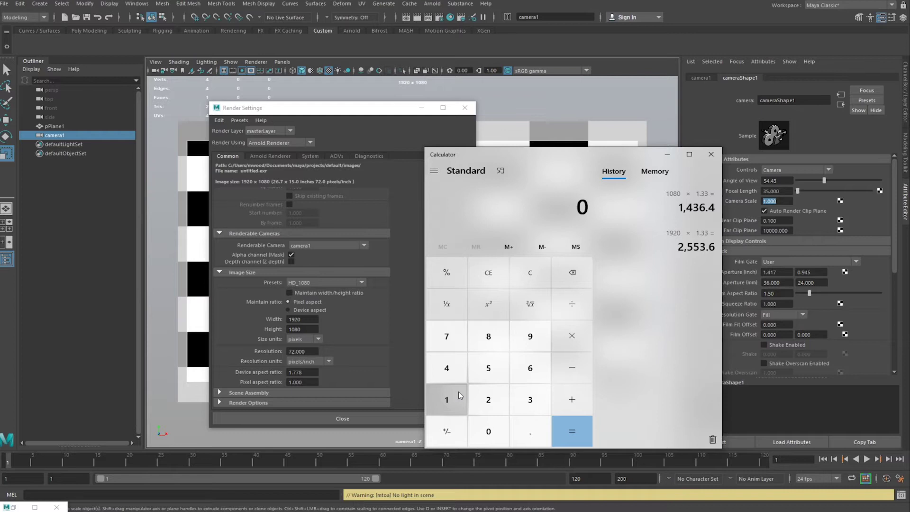
type("1920")
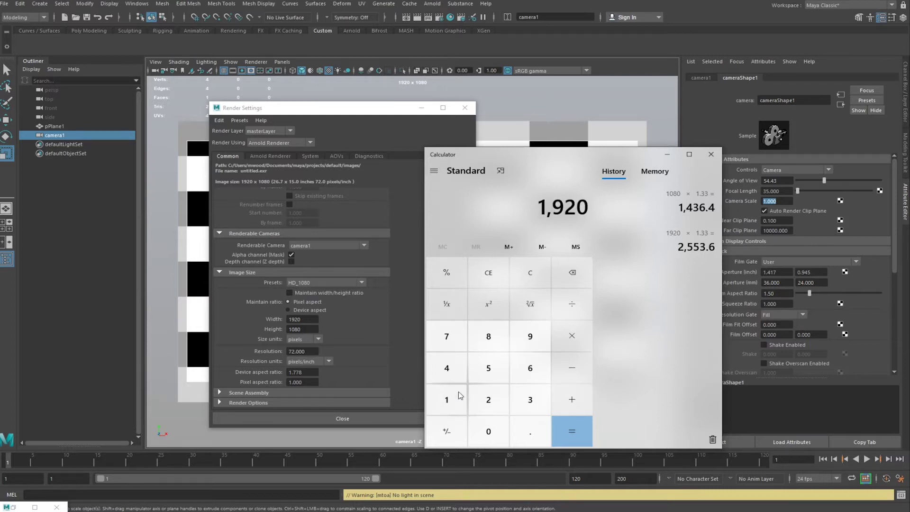
type("*1.1")
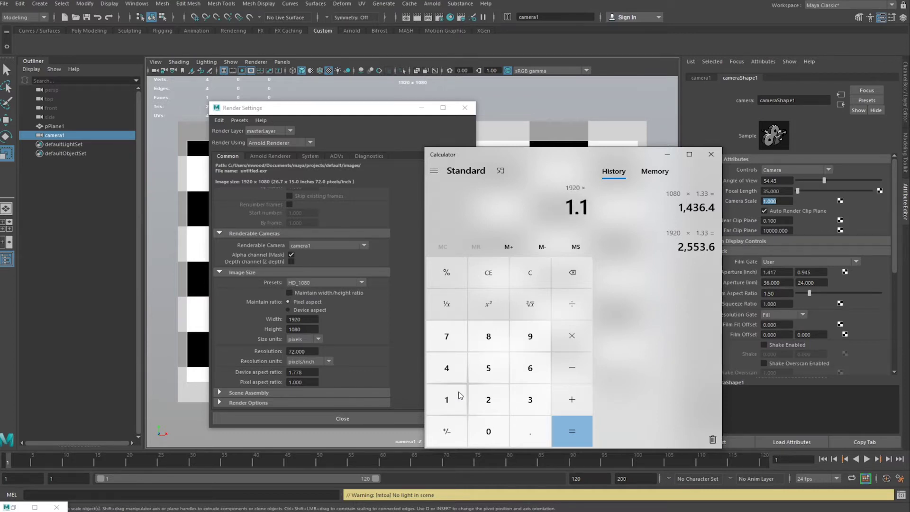
key("Return")
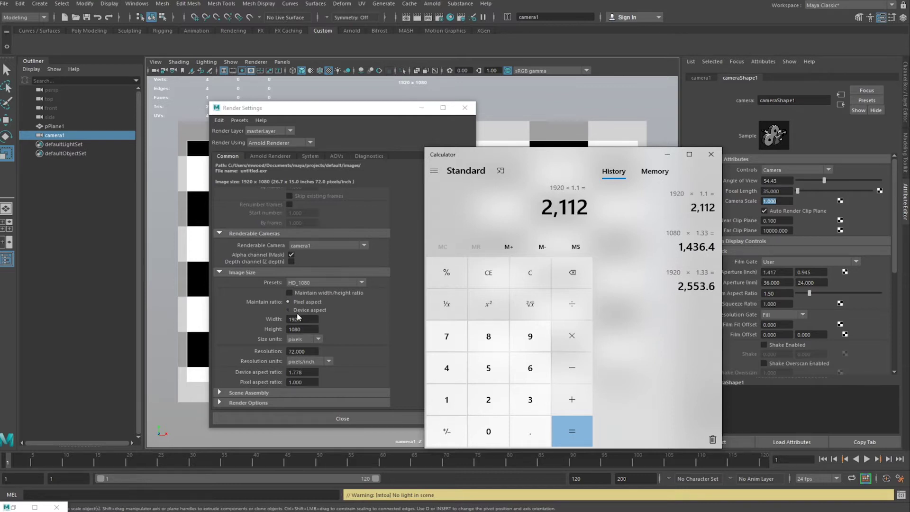
Move the Calculator out of the way and set the render image width to 2112 pixels
left_click_drag(551, 156, 605, 155)
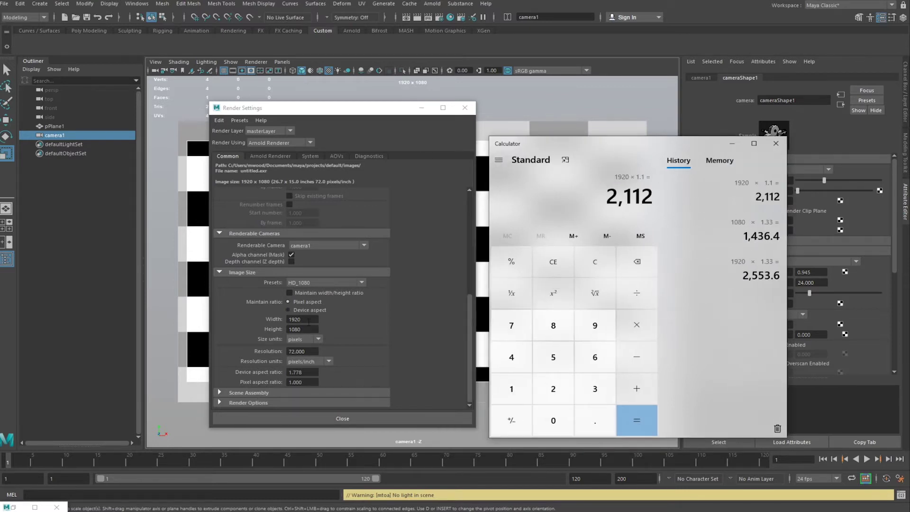
double_click(294, 319)
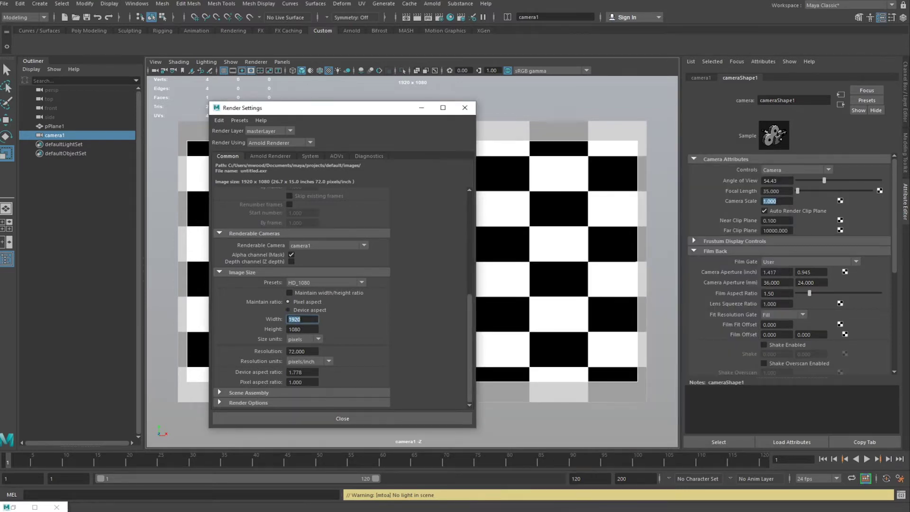
key("alt+Tab")
left_click_drag(569, 148, 909, 147)
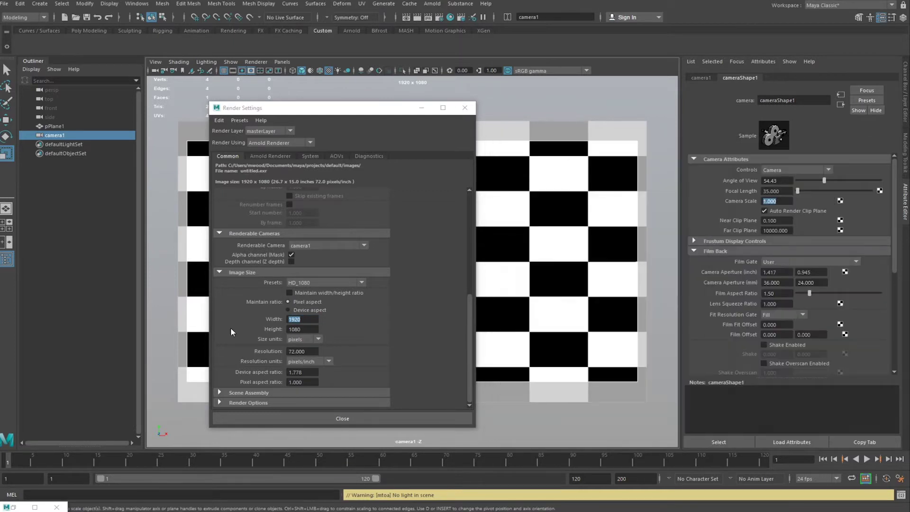
key("alt+Tab")
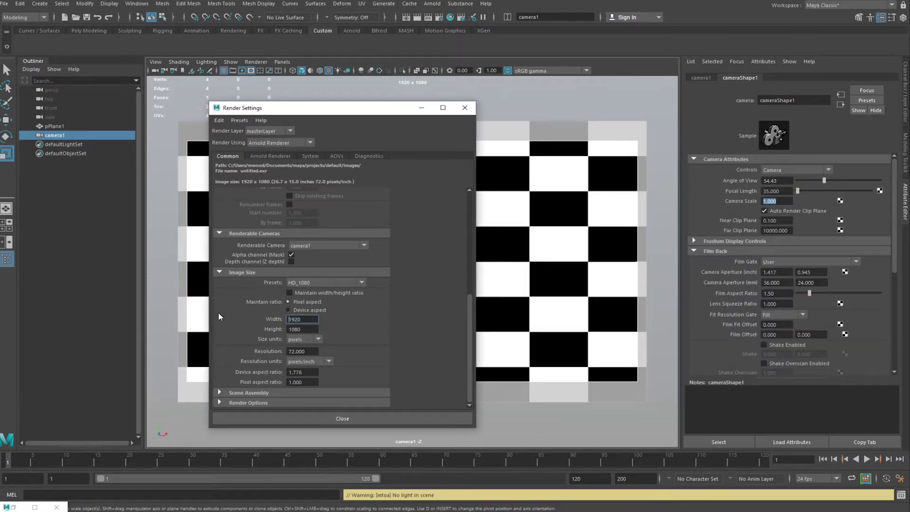
double_click(294, 319)
type("2112")
key("Tab")
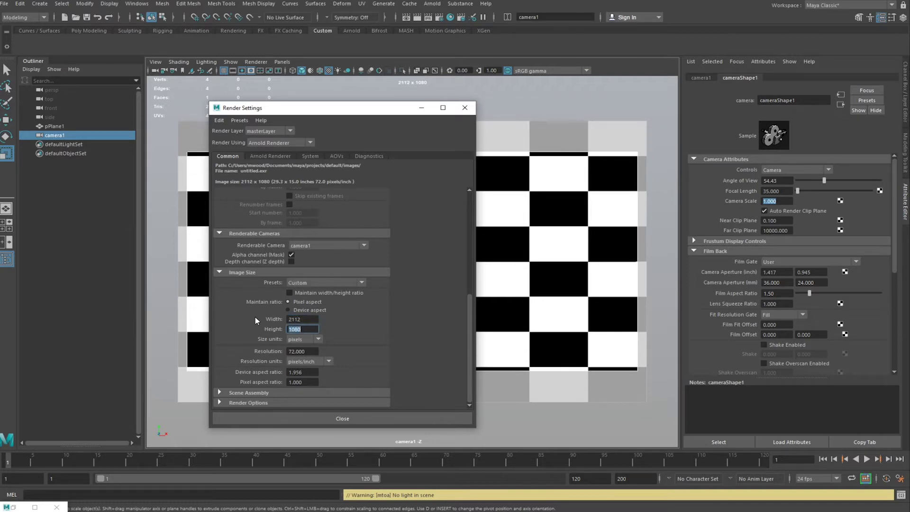
Return to the Calculator and multiply the render height 1080 by 1.1
key("alt+Tab")
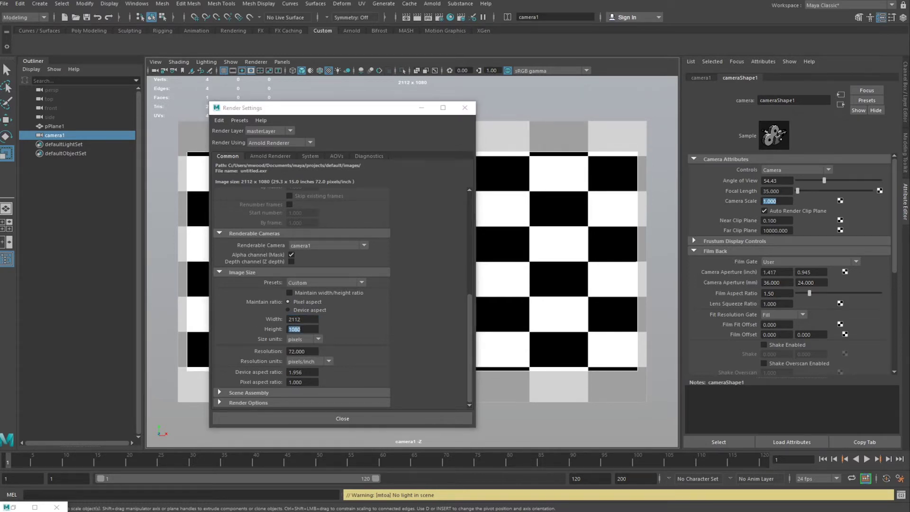
type("1080*")
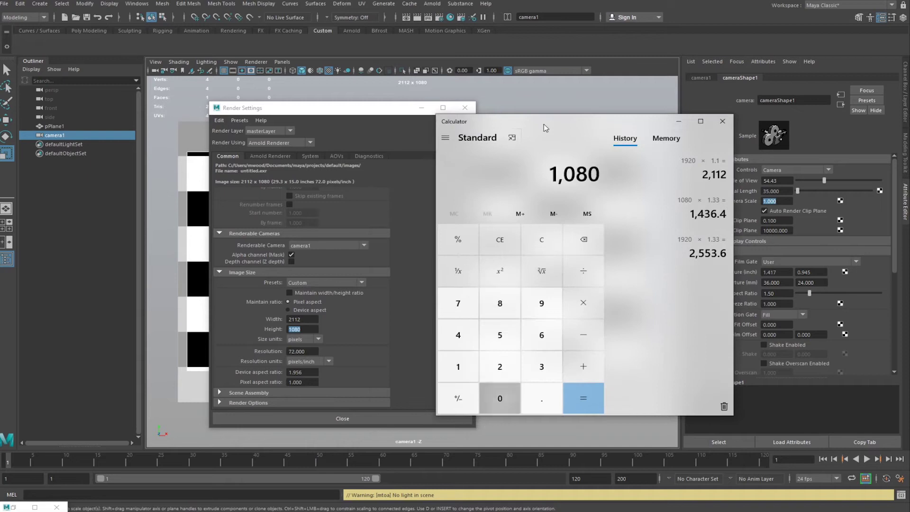
type("1.1")
key("Return")
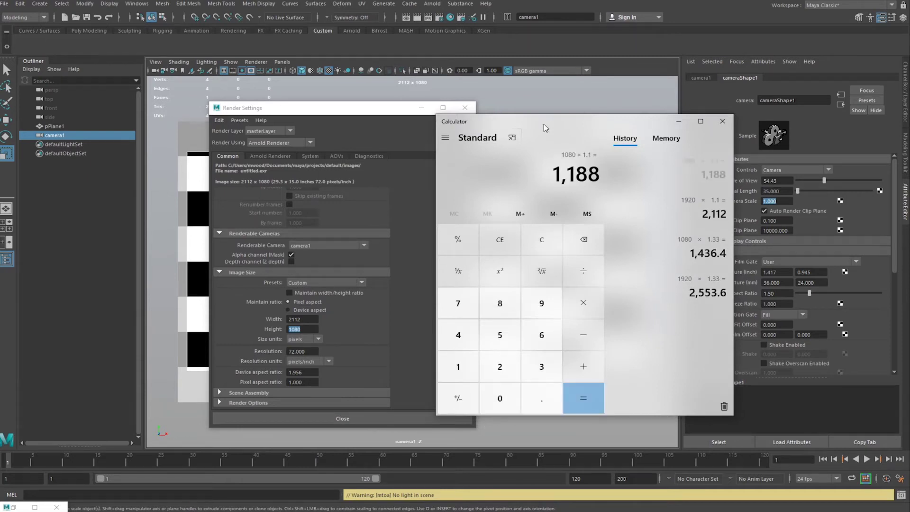
Clear the Calculator off the render settings and set the image height to 1188 pixels
left_click_drag(557, 122, 909, 123)
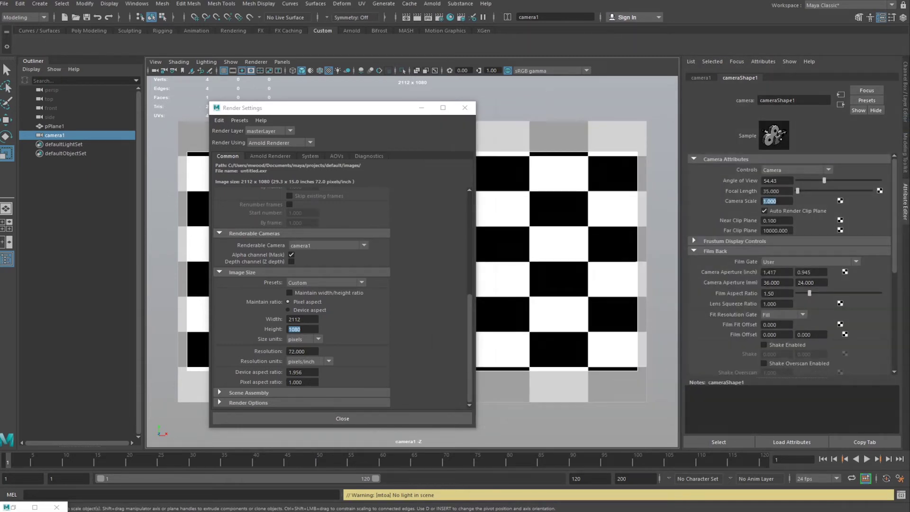
left_click(299, 329)
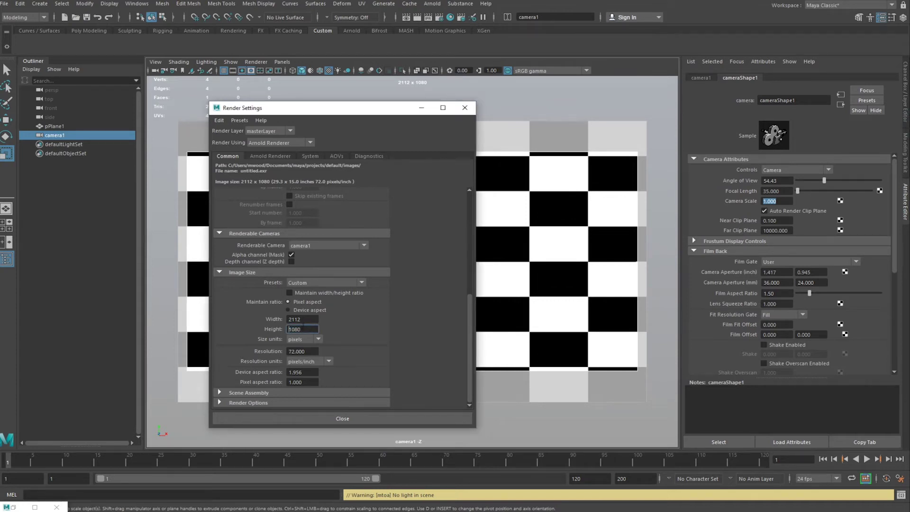
left_click_drag(302, 328, 281, 324)
type("1188")
key("Return")
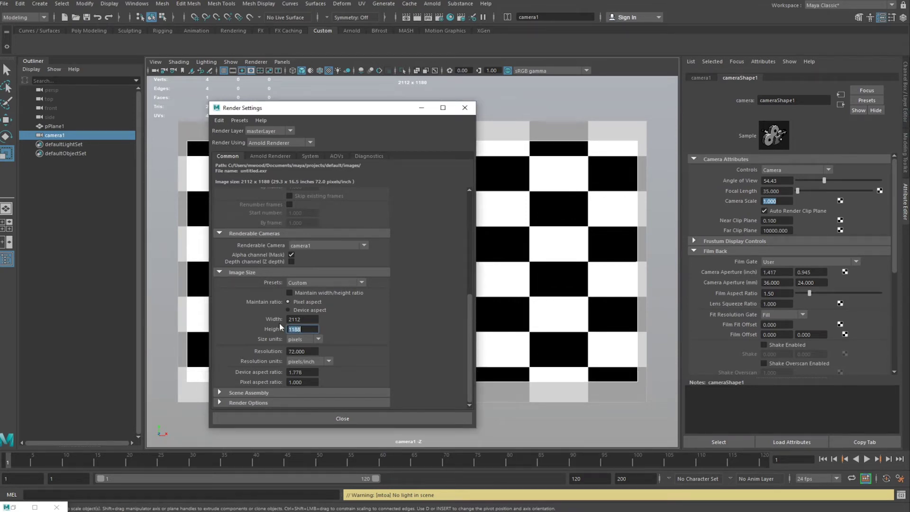
Set the camera scale of camera1 to 1.1 for a ten percent overscan
left_click(778, 202)
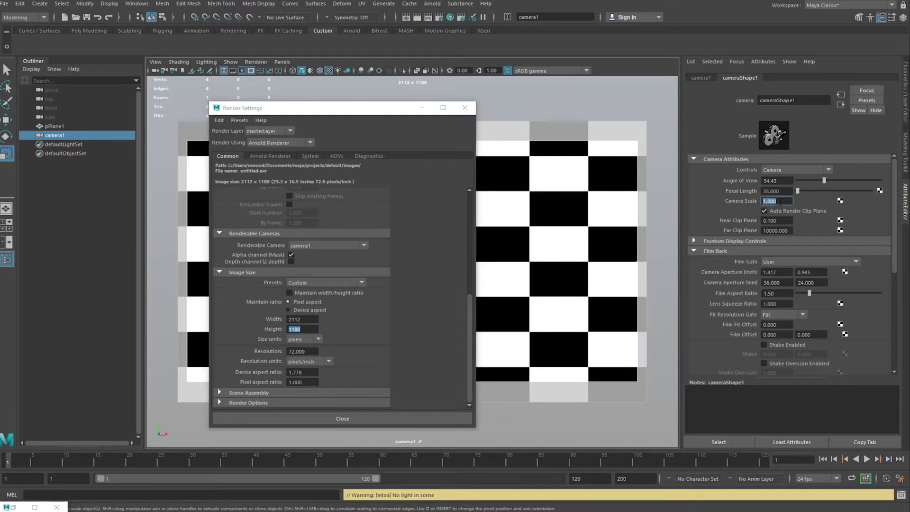
double_click(771, 201)
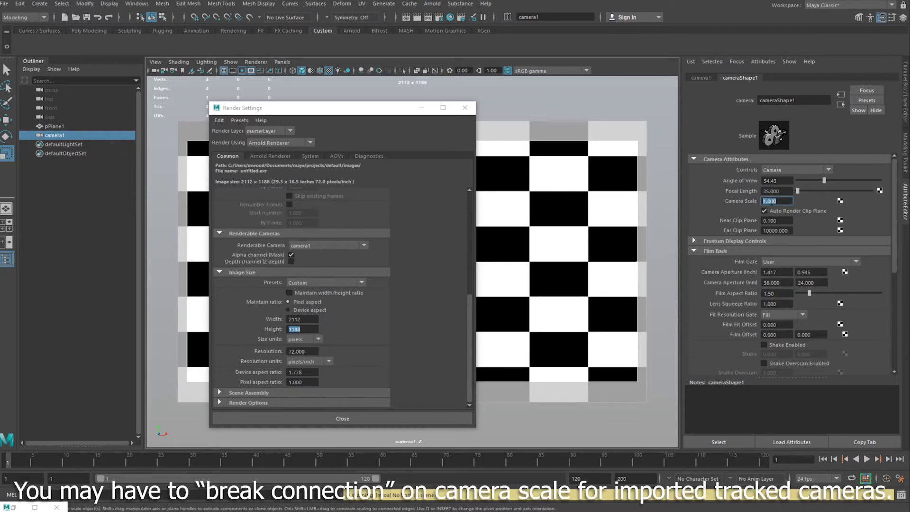
type("1.1")
key("Return")
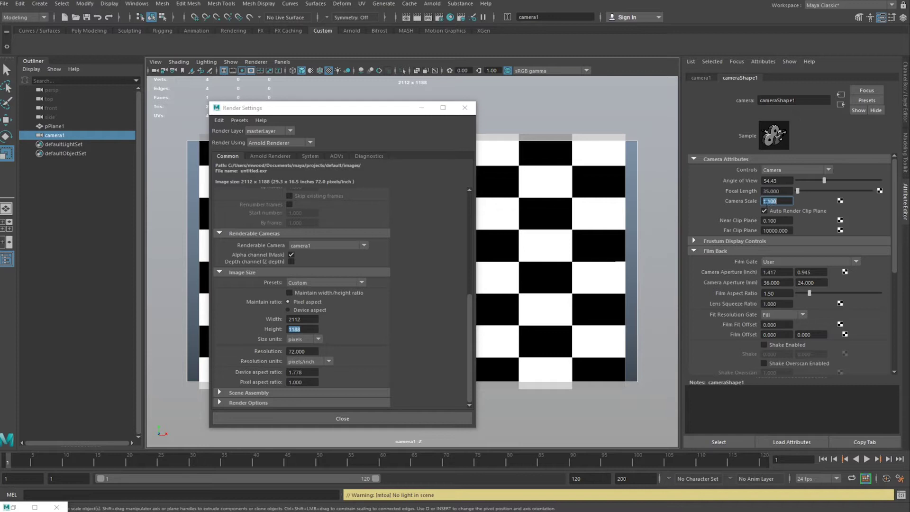
Change the camera scale of camera1 to 1.050
left_click(768, 202)
left_click_drag(767, 201, 795, 204)
type("050")
key("Return")
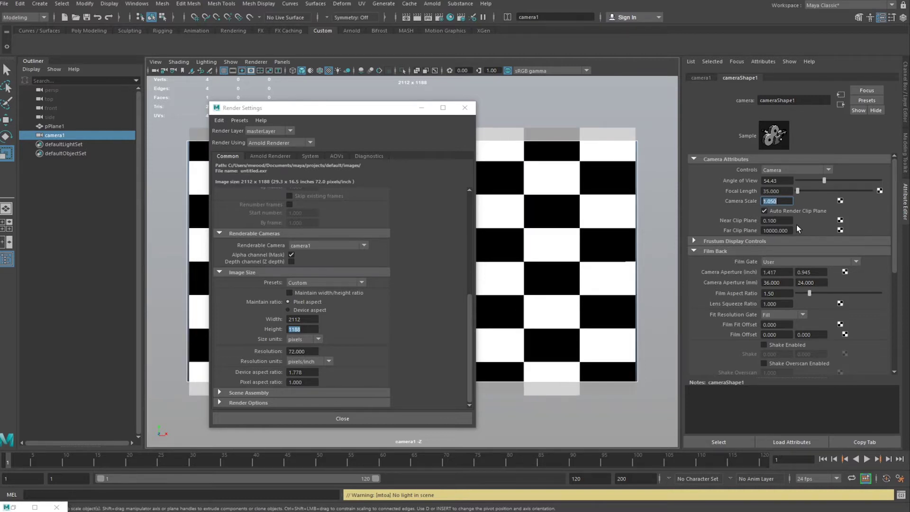
Set the camera scale of camera1 to 1.330
left_click_drag(766, 201, 795, 200)
type(".330")
key("Return")
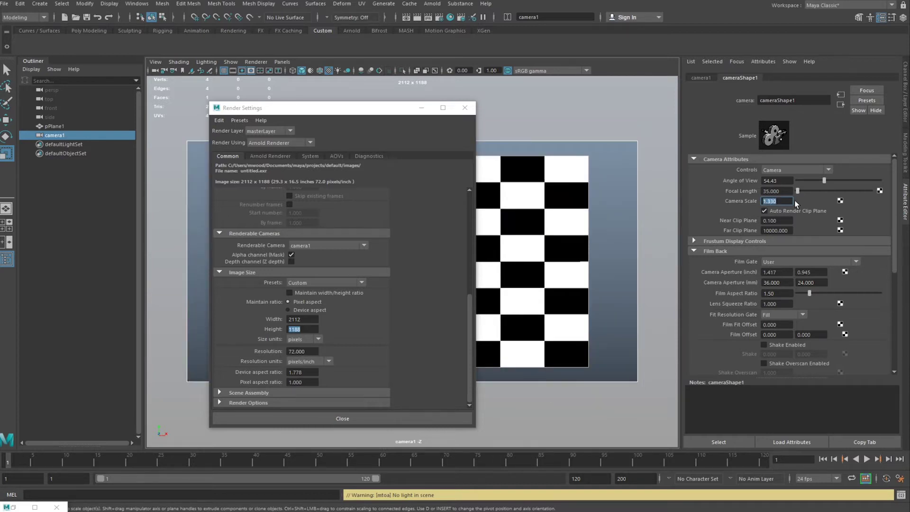
Reset the render image size to the HD_1080 preset
left_click(310, 321)
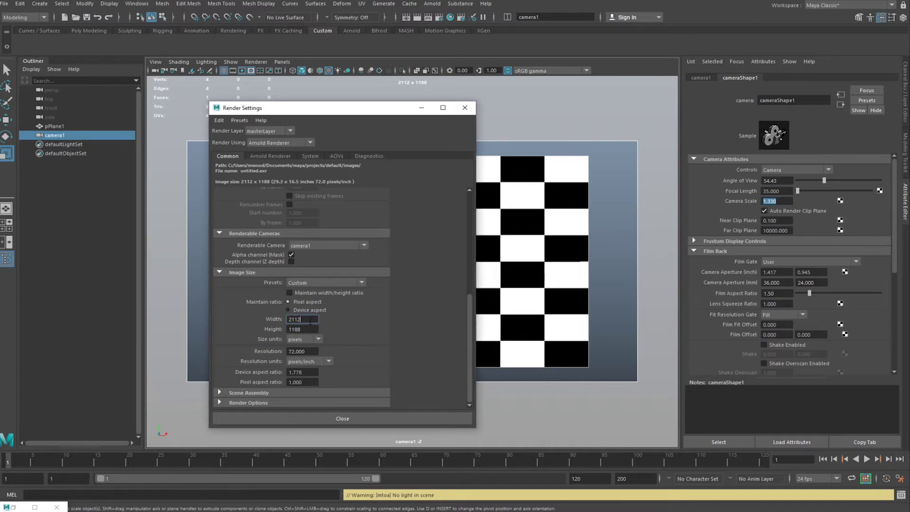
left_click_drag(312, 320, 282, 318)
left_click(318, 282)
left_click(314, 321)
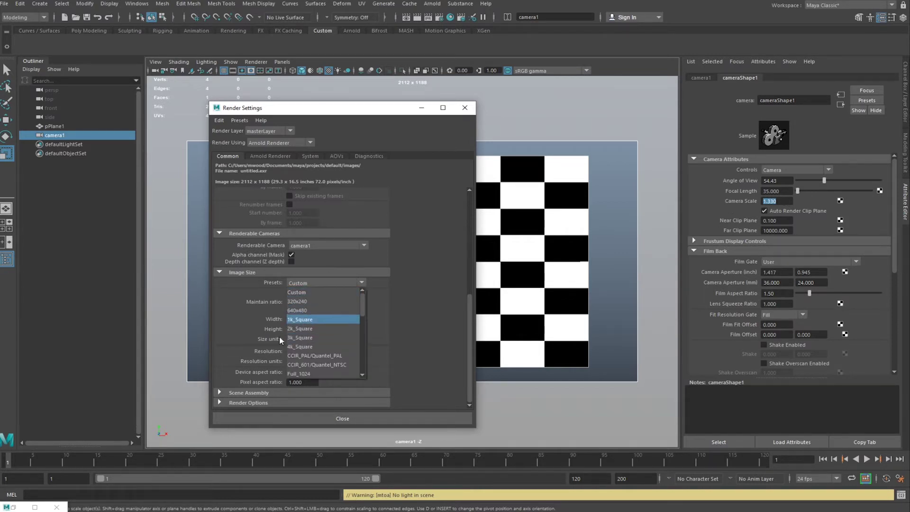
left_click(303, 283)
scroll(305, 304, "down", 2)
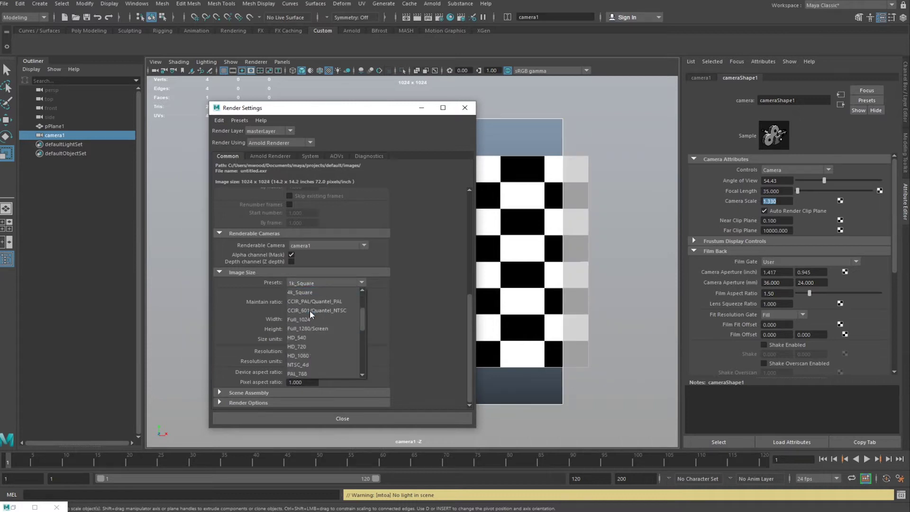
left_click(305, 356)
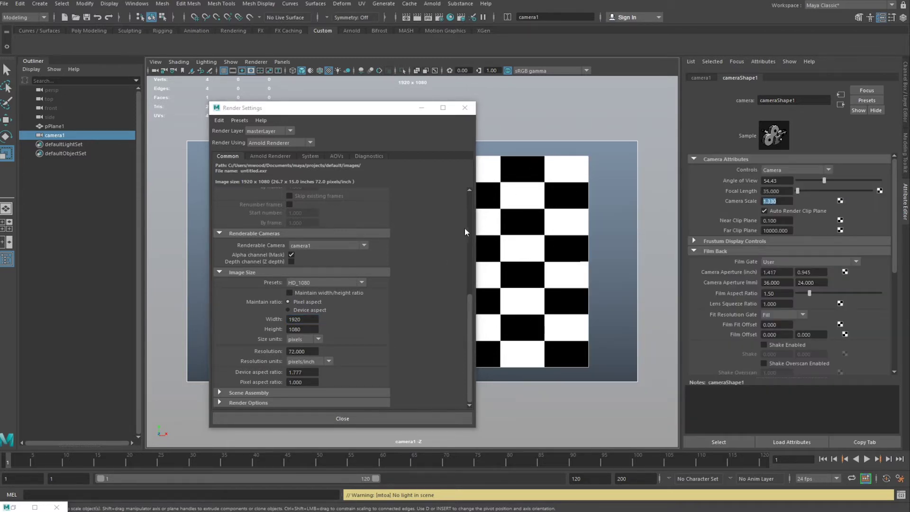
Place the Calculator beside the render settings and review the history of 1920 and 1080 multiplied by 1.33
left_click_drag(403, 108, 320, 112)
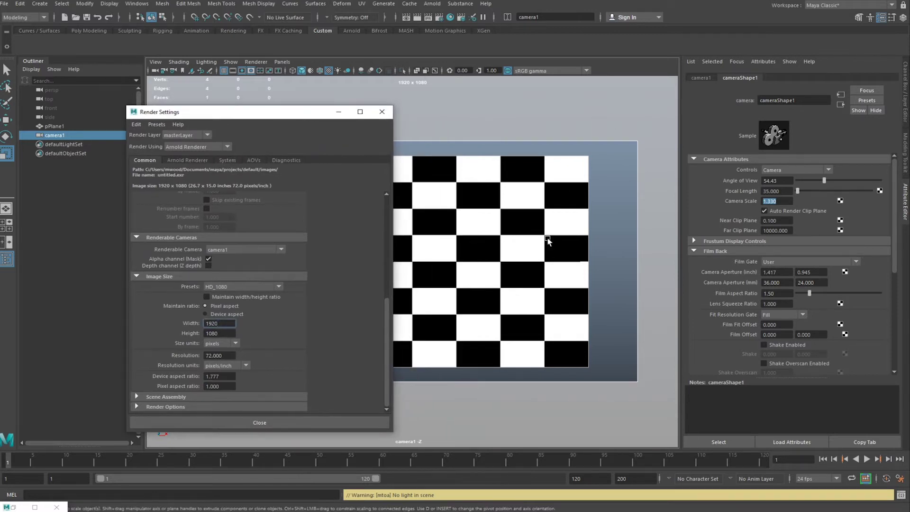
left_click_drag(293, 118, 384, 113)
left_click_drag(909, 124, 604, 137)
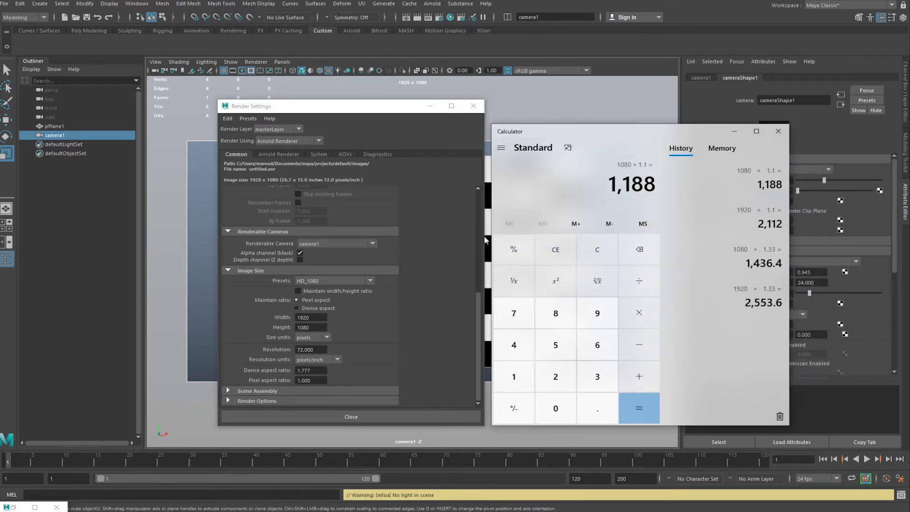
double_click(318, 317)
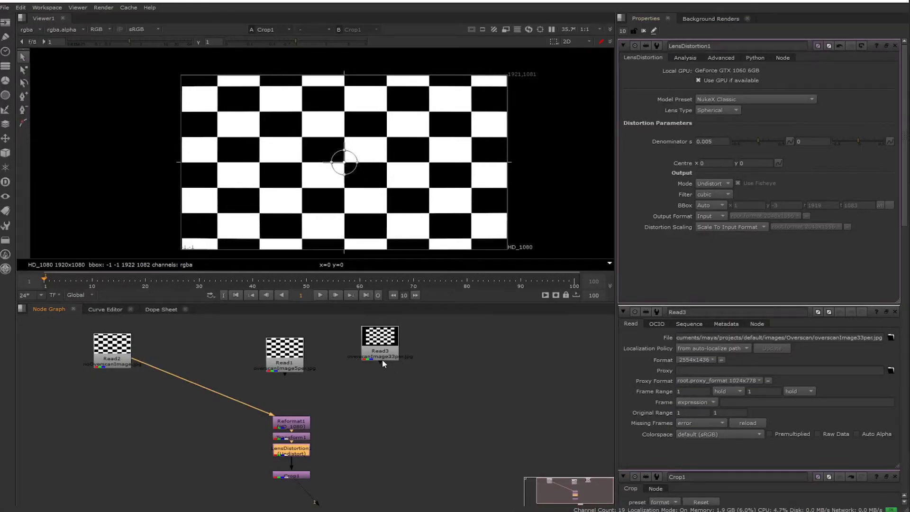
Switch to Nuke, open the properties of the noOverscanImage.jpg read node and examine its image in the viewer
middle_click_drag(412, 415, 506, 432)
scroll(220, 368, "up", 3)
left_click(197, 371)
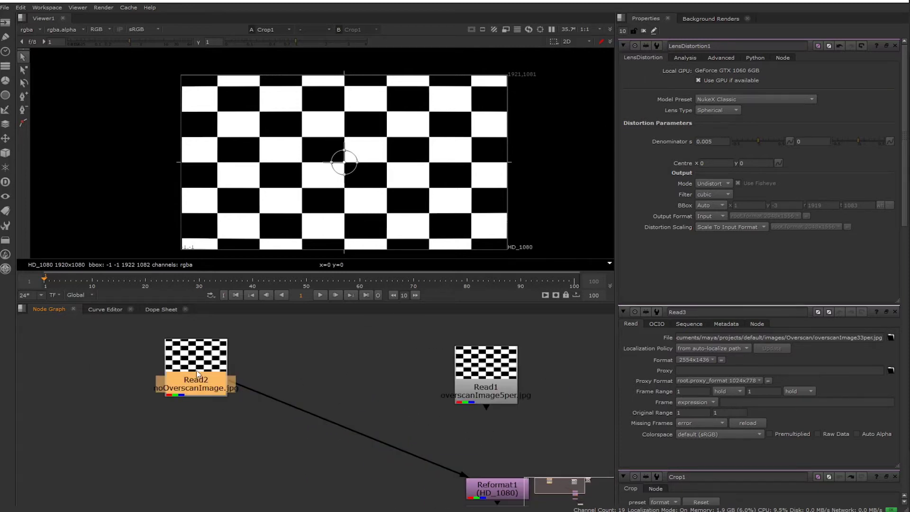
double_click(198, 374)
key("1")
key("space")
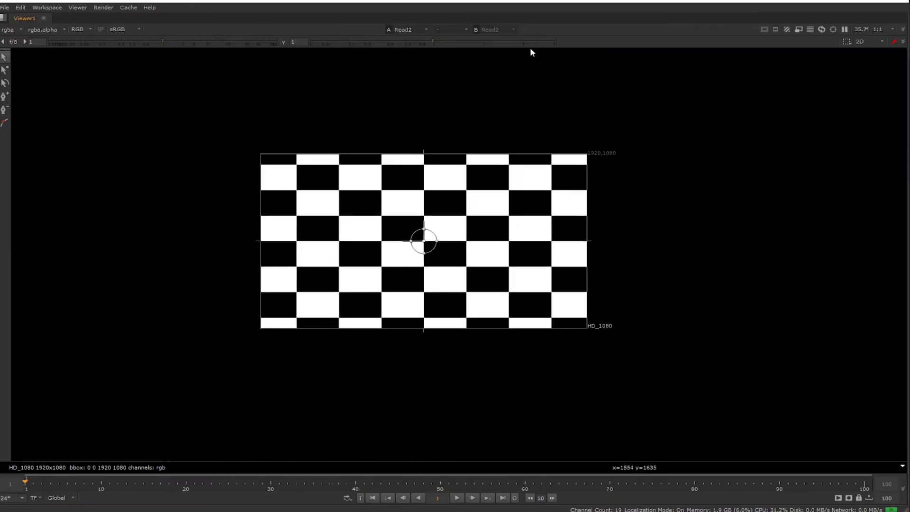
scroll(521, 157, "up", 1)
key("space")
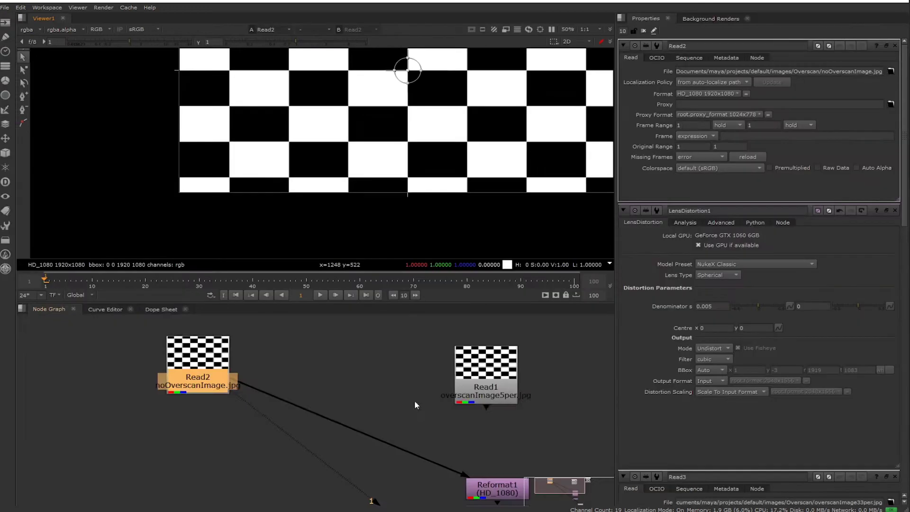
Move the Reformat1 node slightly up and to the left, away from Transform1 in the node graph
scroll(385, 413, "down", 2)
middle_click_drag(372, 409, 320, 357)
scroll(406, 422, "up", 2)
left_click_drag(396, 416, 369, 402)
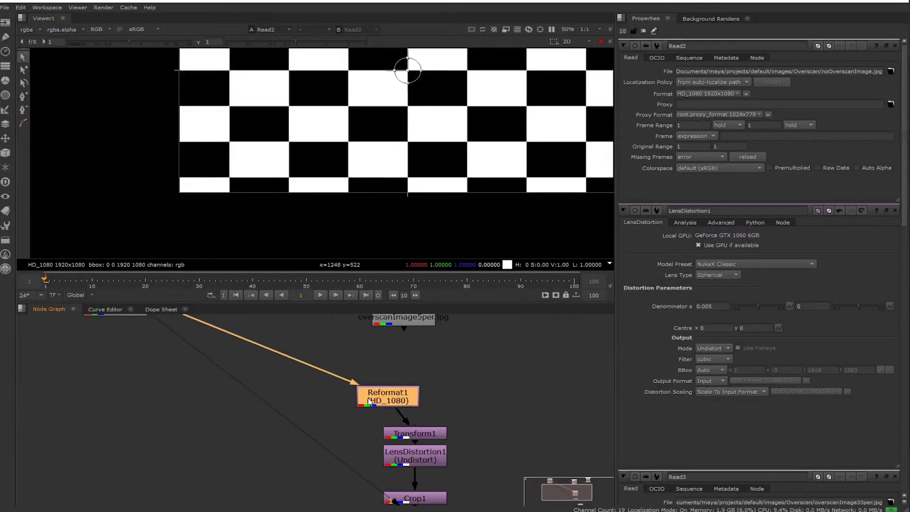
View the Reformat1 node's output in the viewer and open its properties
scroll(369, 401, "down", 3)
scroll(381, 404, "up", 3)
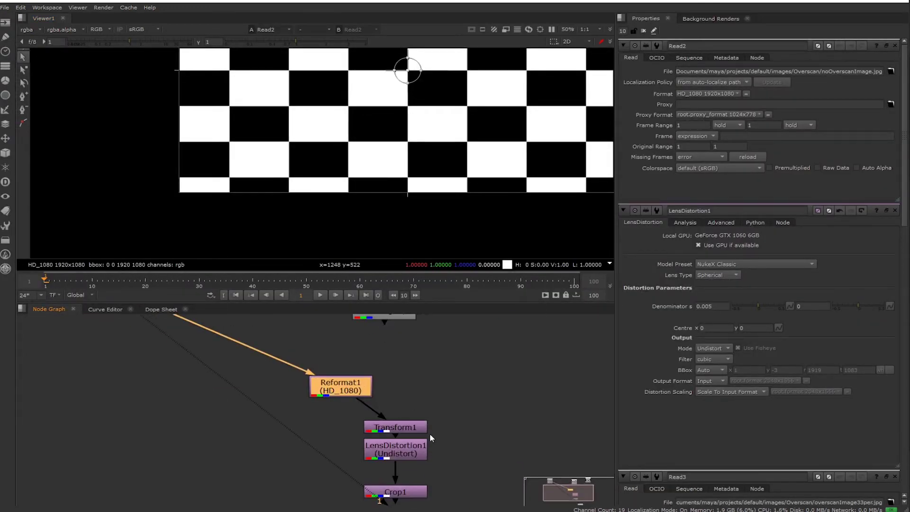
scroll(359, 397, "down", 3)
left_click_drag(228, 346, 347, 382)
scroll(437, 200, "down", 1)
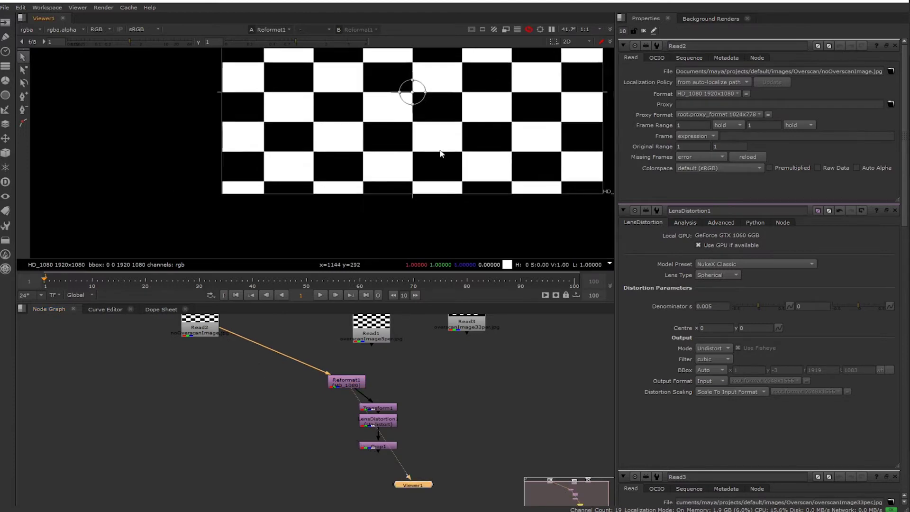
middle_click_drag(441, 154, 376, 179)
left_click(336, 382)
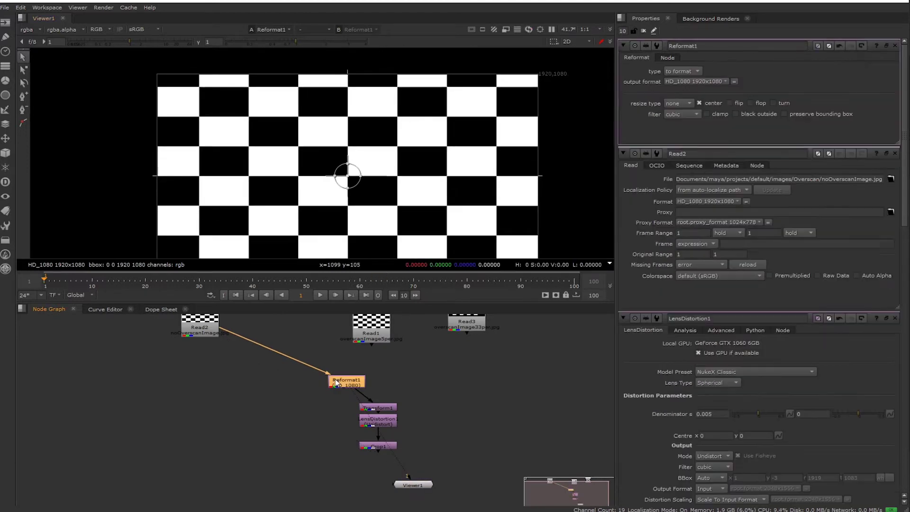
View the Transform1 node's output in the viewer and open its properties
middle_click_drag(392, 423, 408, 379)
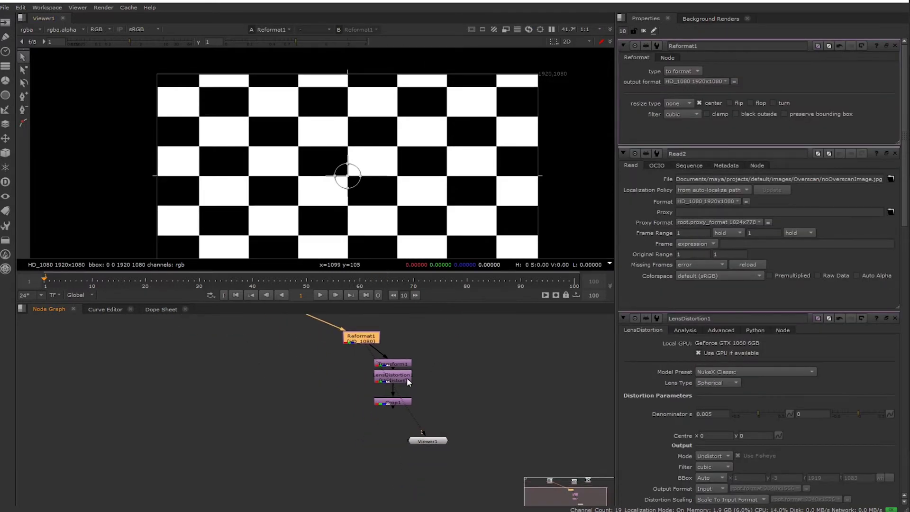
left_click(401, 372)
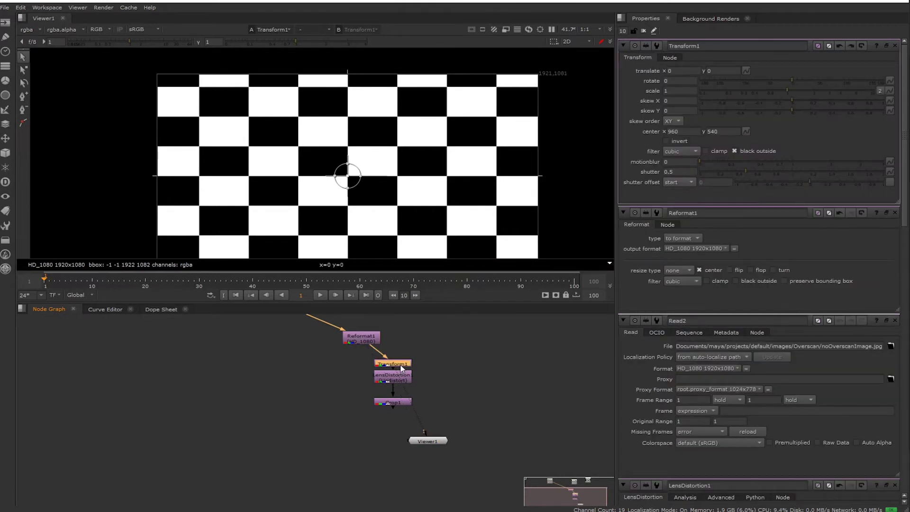
scroll(401, 365, "down", 2)
middle_click_drag(519, 170, 483, 185)
scroll(485, 182, "down", 1)
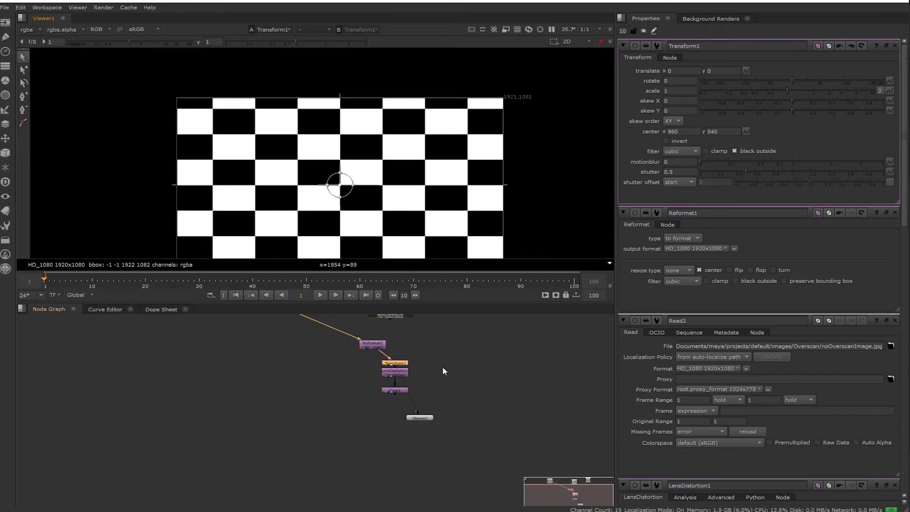
View the LensDistortion1 node's output and set its first denominator coefficient to 0.01
scroll(435, 369, "up", 2)
left_click(362, 371)
key("1")
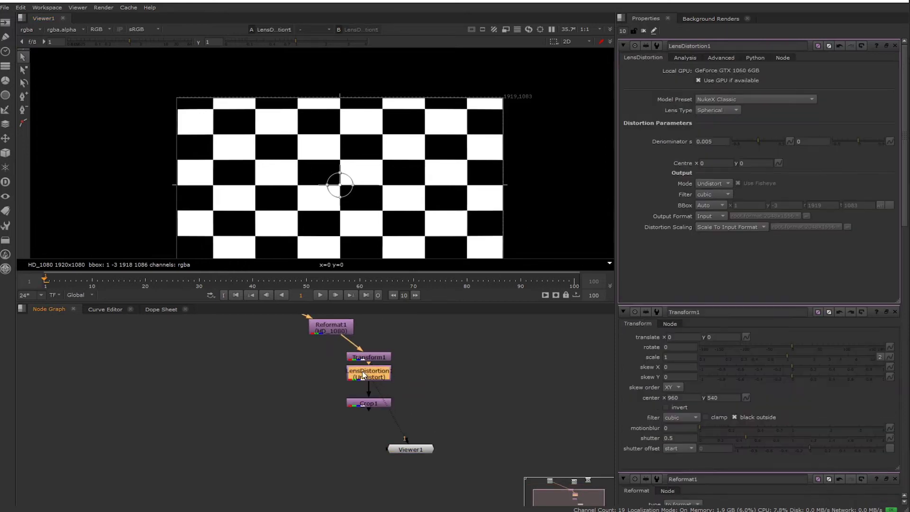
scroll(440, 378, "down", 2)
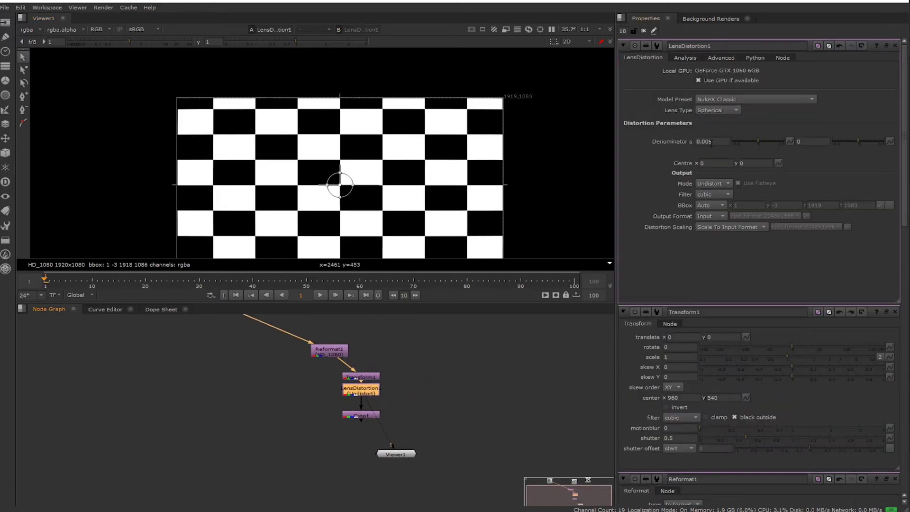
left_click_drag(710, 141, 722, 144)
type("1")
key("Return")
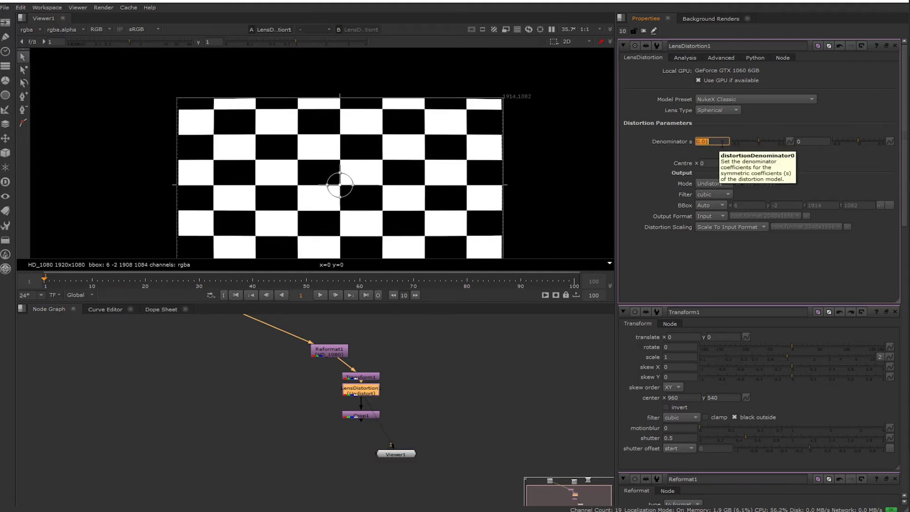
Examine the upper-right corner and edges of the undistorted checkerboard in both the alpha and colour channels
scroll(457, 136, "up", 3)
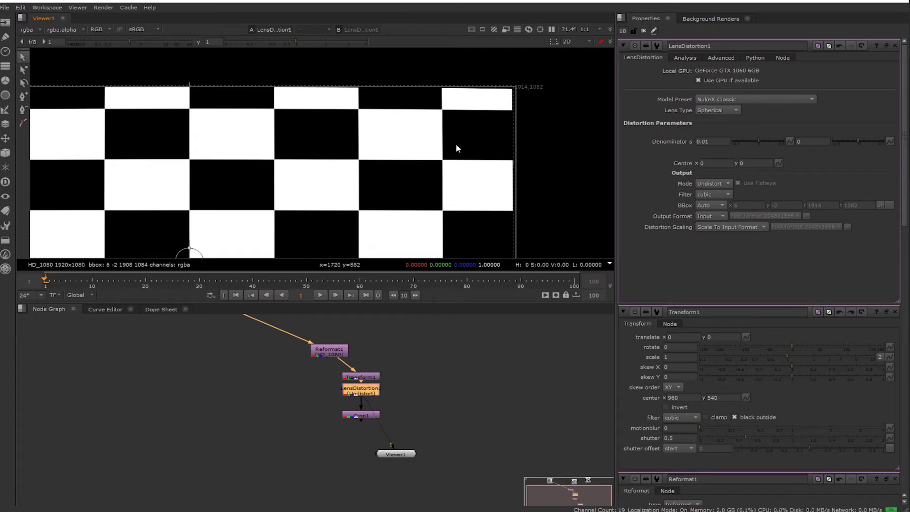
scroll(535, 109, "up", 3)
middle_click_drag(499, 95, 486, 133)
scroll(484, 132, "up", 3)
key("a")
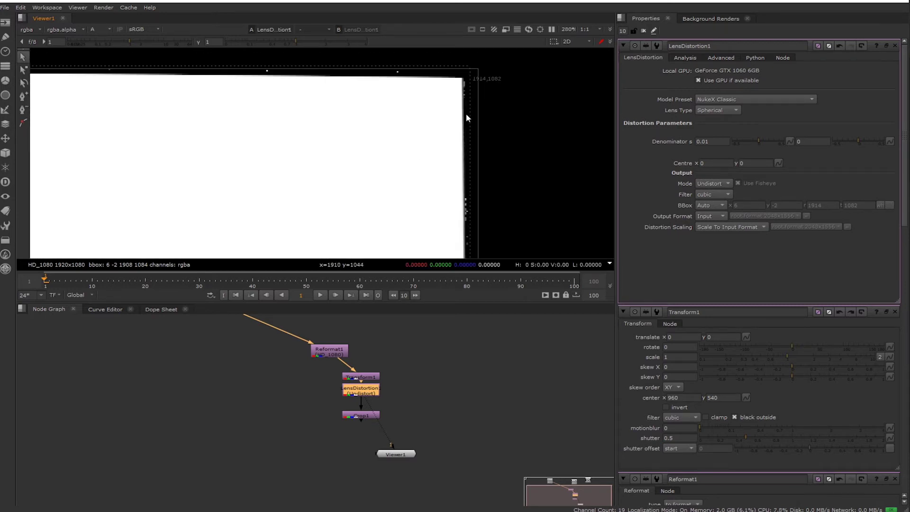
key("a")
scroll(481, 123, "down", 2)
scroll(494, 133, "down", 3)
scroll(408, 152, "up", 3)
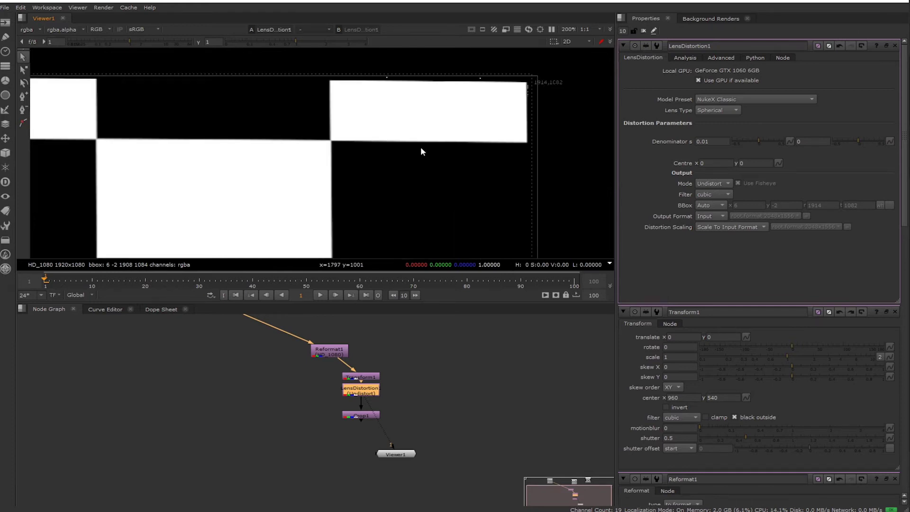
scroll(514, 159, "down", 5)
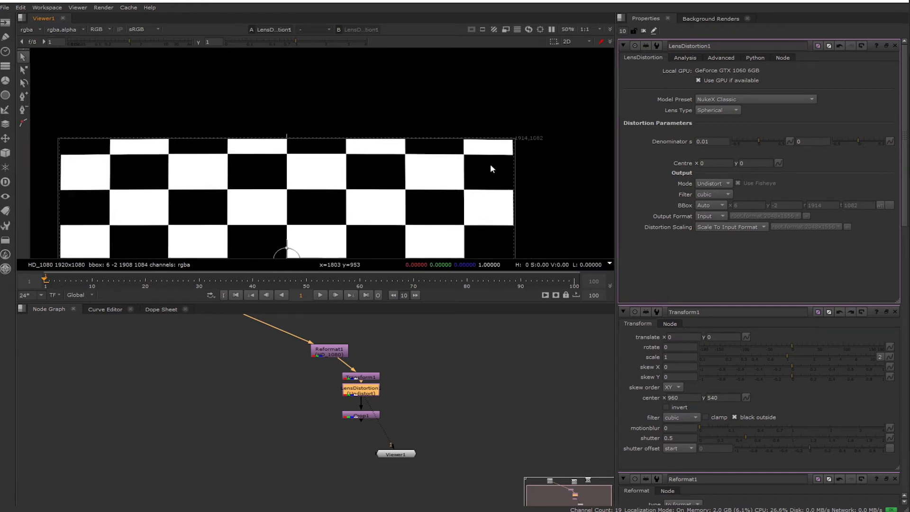
middle_click_drag(571, 90, 420, 145)
scroll(420, 145, "up", 3)
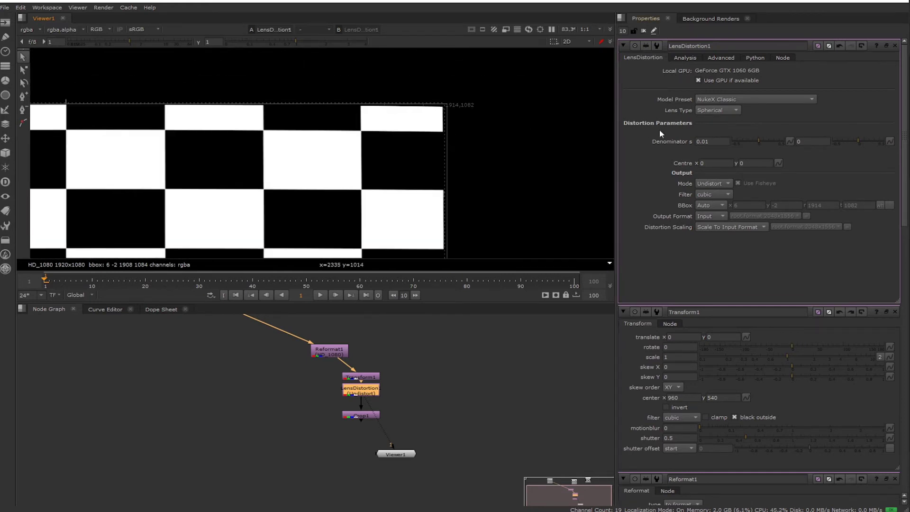
scroll(477, 128, "up", 3)
scroll(479, 153, "up", 3)
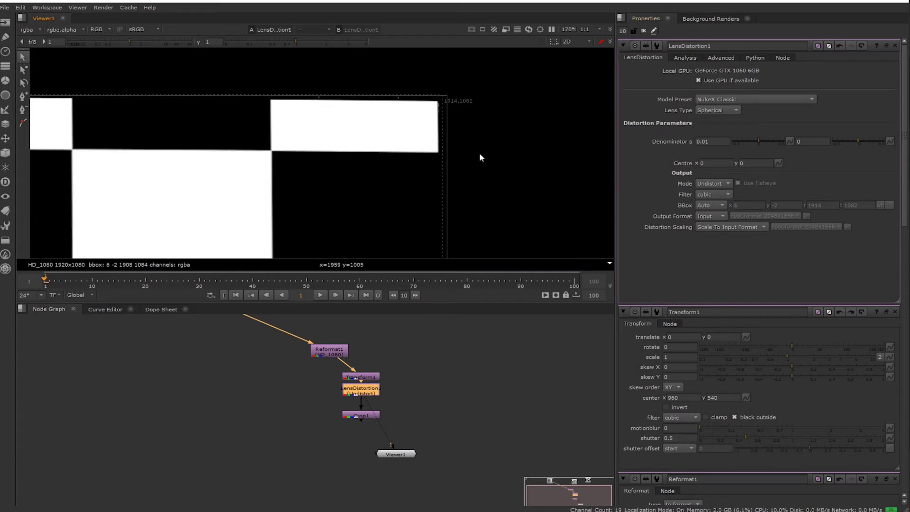
Compare the undistorted image's alpha edge with the HD_1080 frame boundary at the upper-right corner
key("a")
key("a")
key("a")
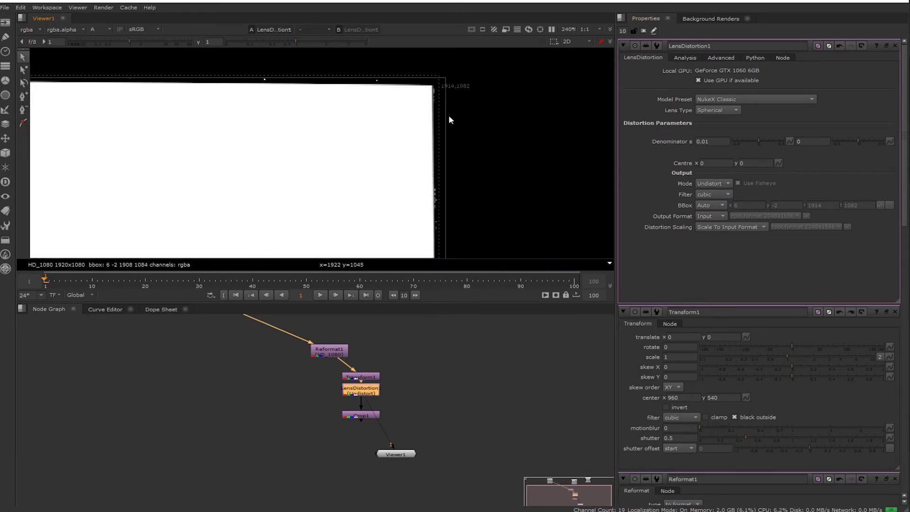
scroll(449, 117, "down", 1)
scroll(448, 119, "down", 4)
key("a")
key("a")
scroll(448, 112, "up", 6)
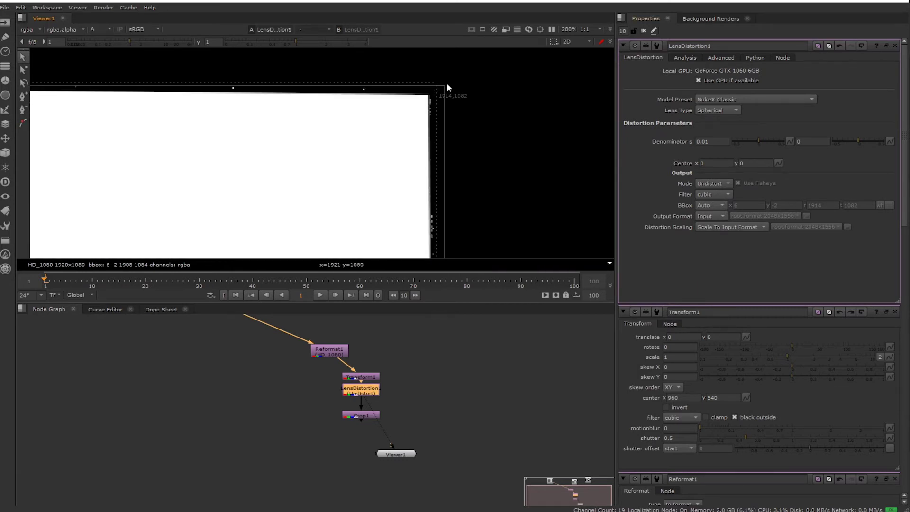
left_click_drag(446, 82, 402, 134)
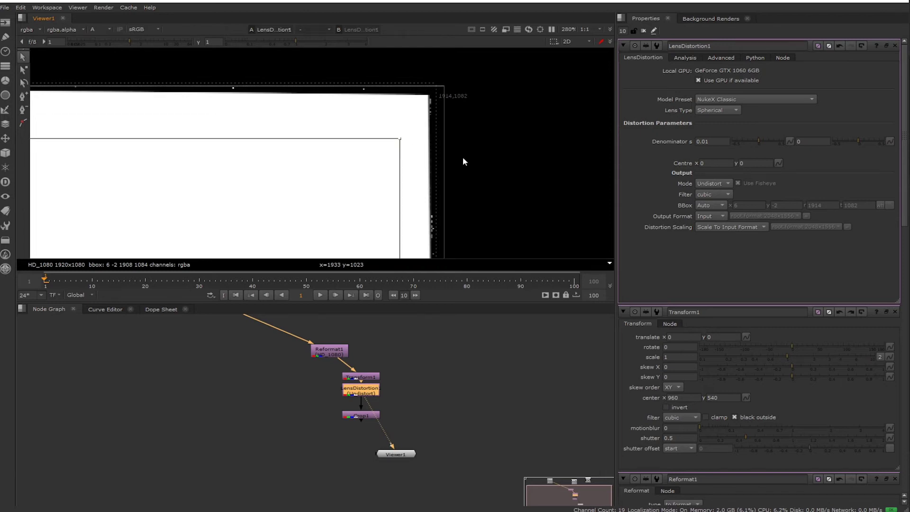
scroll(463, 158, "down", 5)
middle_click_drag(463, 158, 459, 89)
scroll(358, 419, "up", 1)
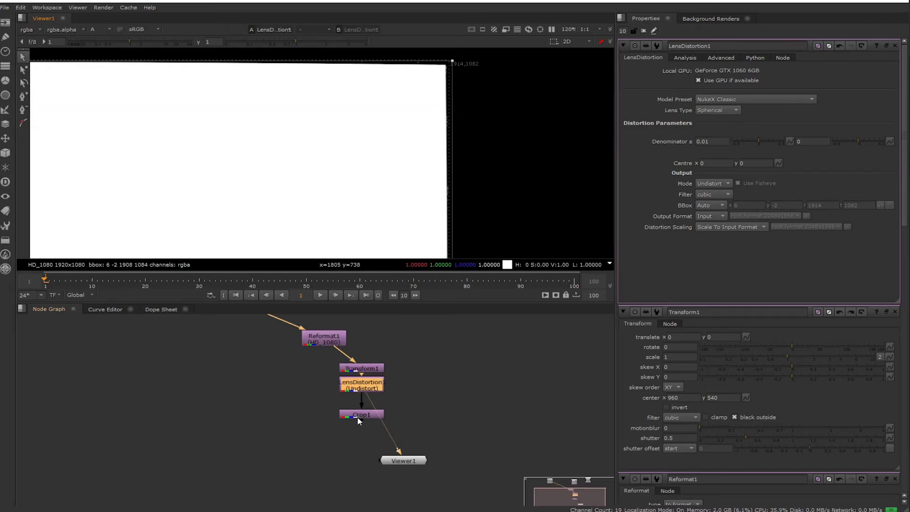
View the Crop1 node's output with its properties open and examine the upper-right corner in alpha and colour
left_click(358, 417)
key("1")
double_click(357, 417)
key("f")
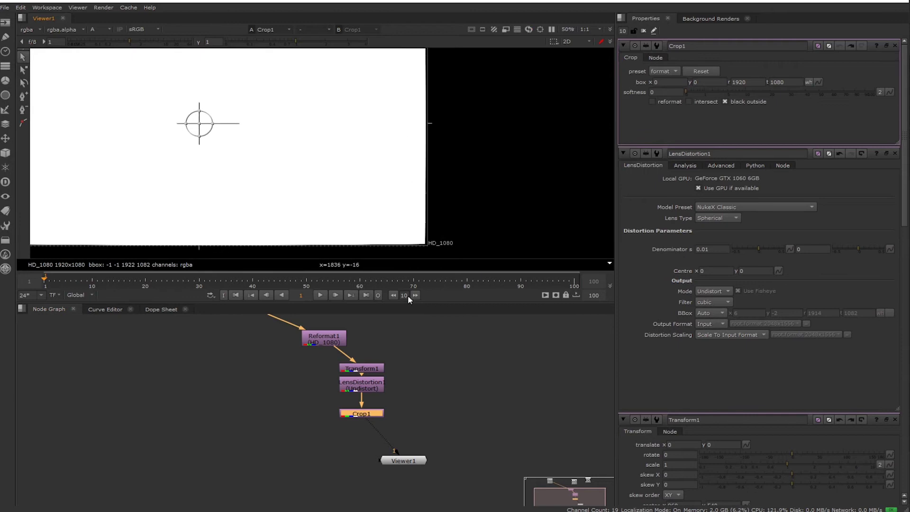
left_click_drag(367, 413, 366, 415)
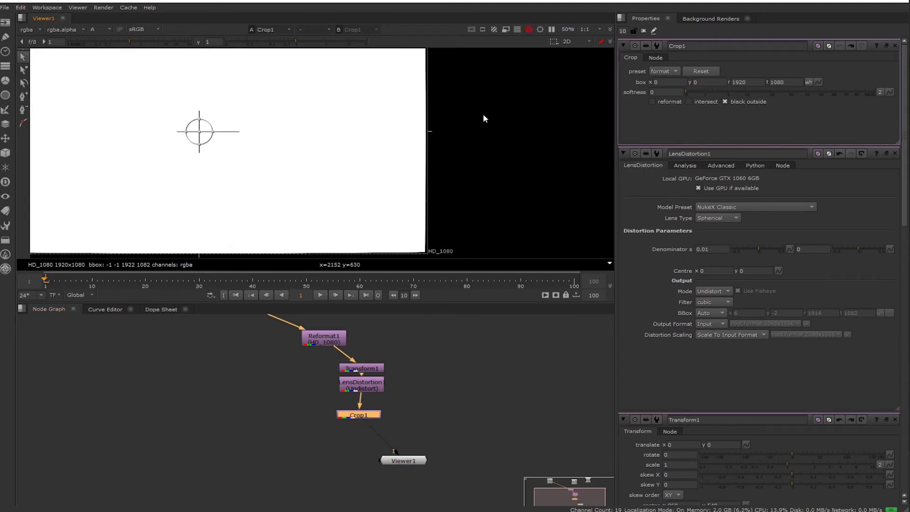
scroll(400, 184, "up", 10)
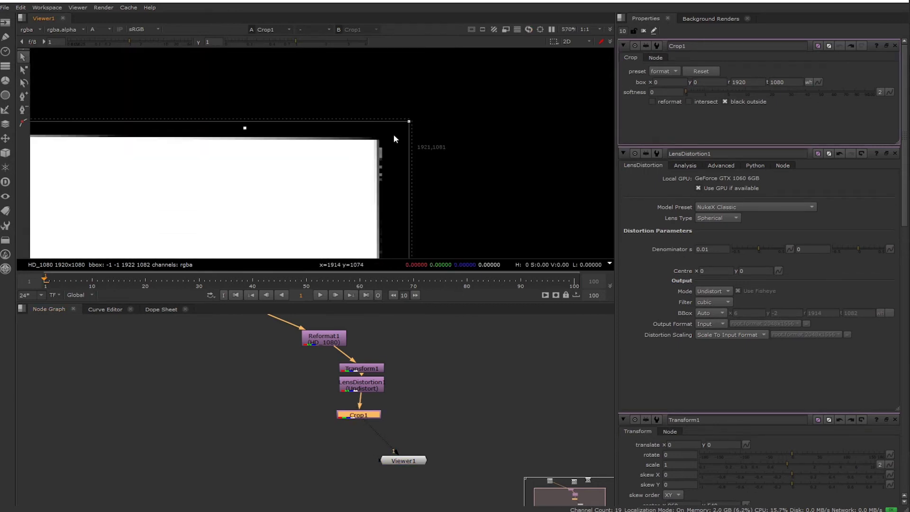
key("a")
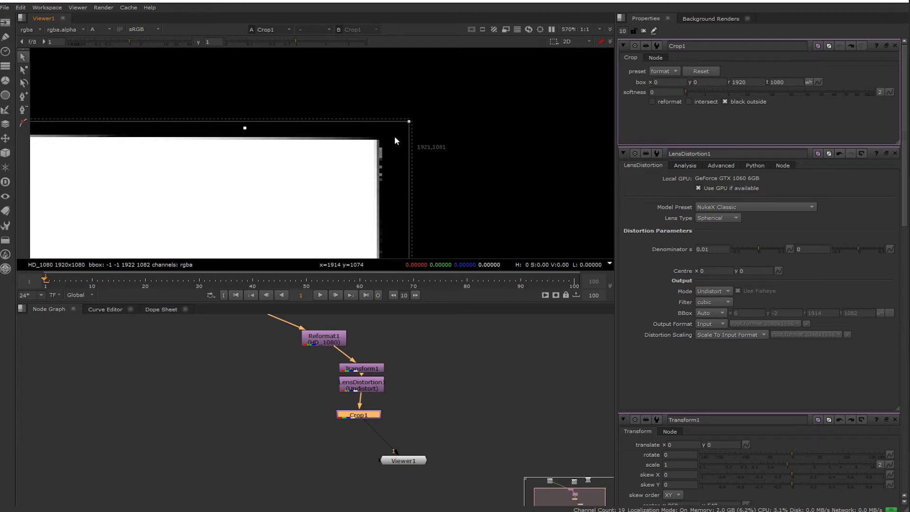
key("a")
scroll(387, 151, "down", 5)
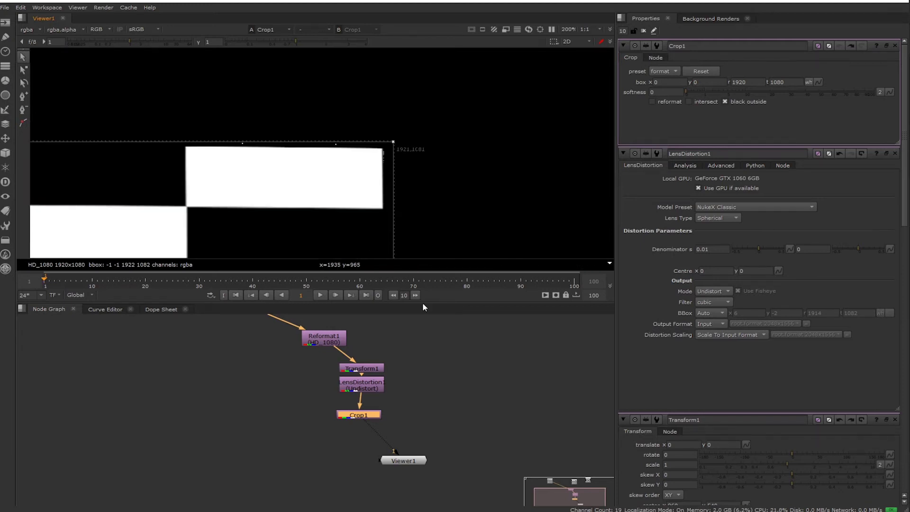
View noOverscanImage.jpg and overscanImage5per.jpg in turn, and open the properties of the overscanImage5per.jpg read node
scroll(392, 394, "down", 5)
scroll(394, 126, "down", 5)
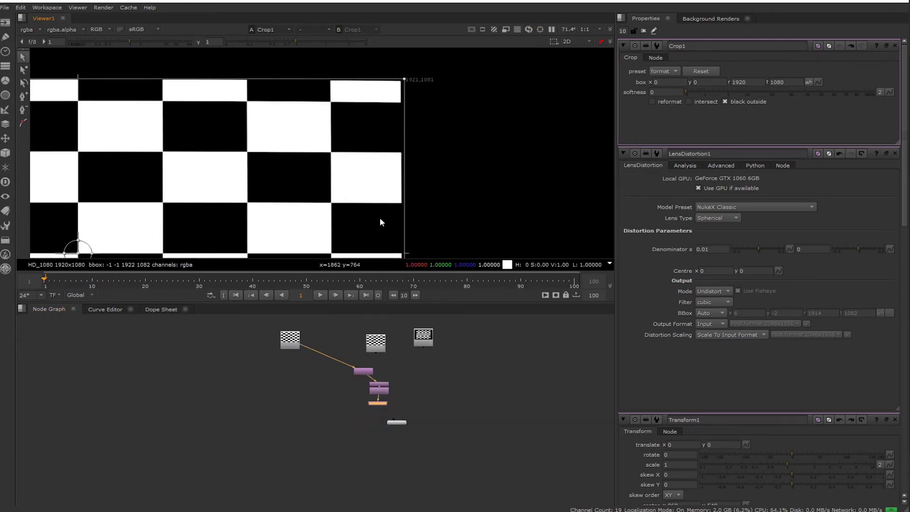
scroll(374, 374, "up", 6)
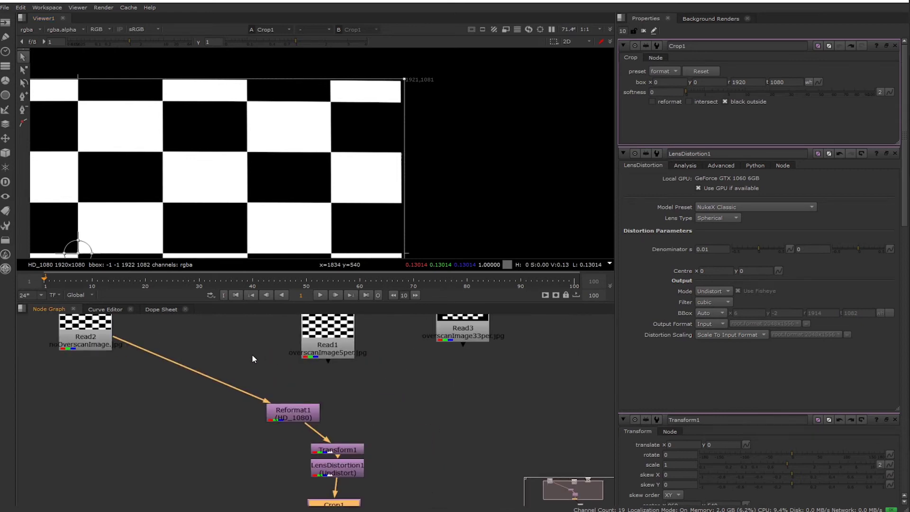
scroll(346, 357, "down", 3)
middle_click_drag(346, 357, 375, 372)
scroll(189, 350, "up", 2)
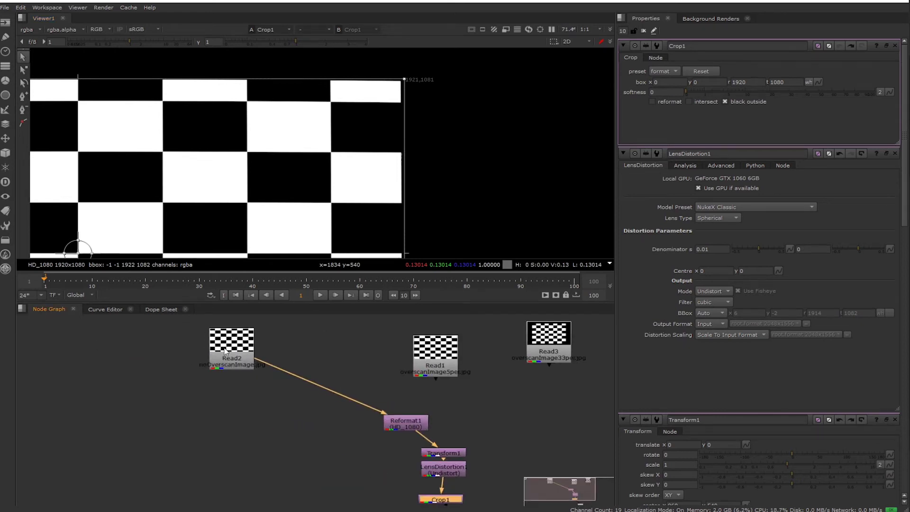
left_click(234, 356)
key("1")
left_click(429, 361)
key("2")
double_click(438, 359)
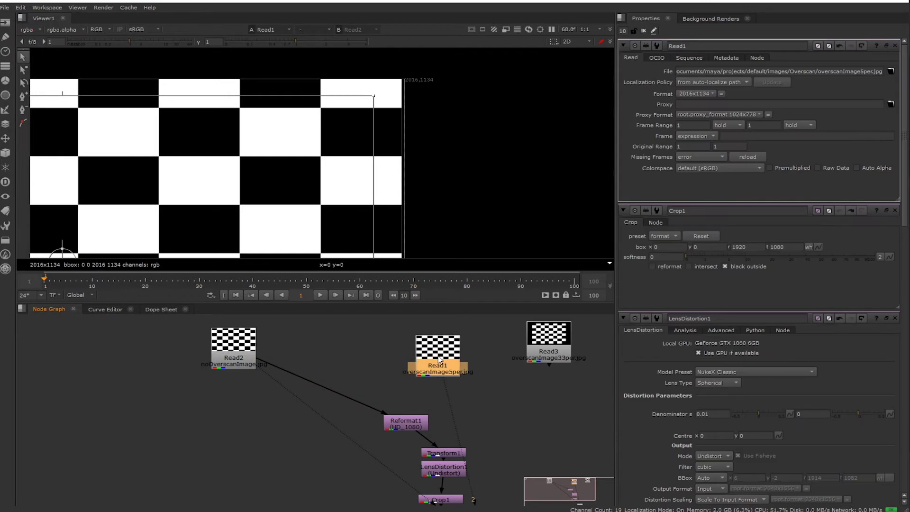
Open the properties of noOverscanImage.jpg and compare its upper-right frame corner with that of overscanImage5per.jpg in the viewer
left_click(163, 371)
key("1")
double_click(245, 356)
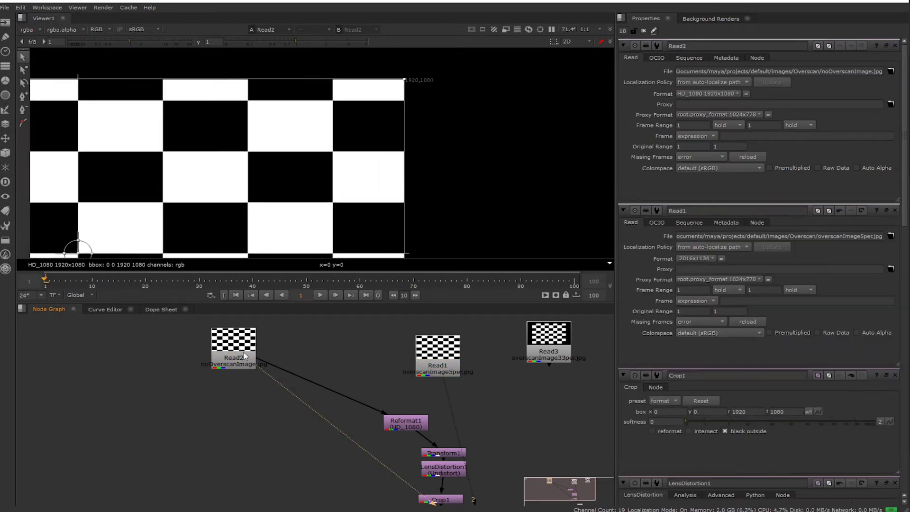
left_click(453, 354)
key("1")
left_click(438, 318)
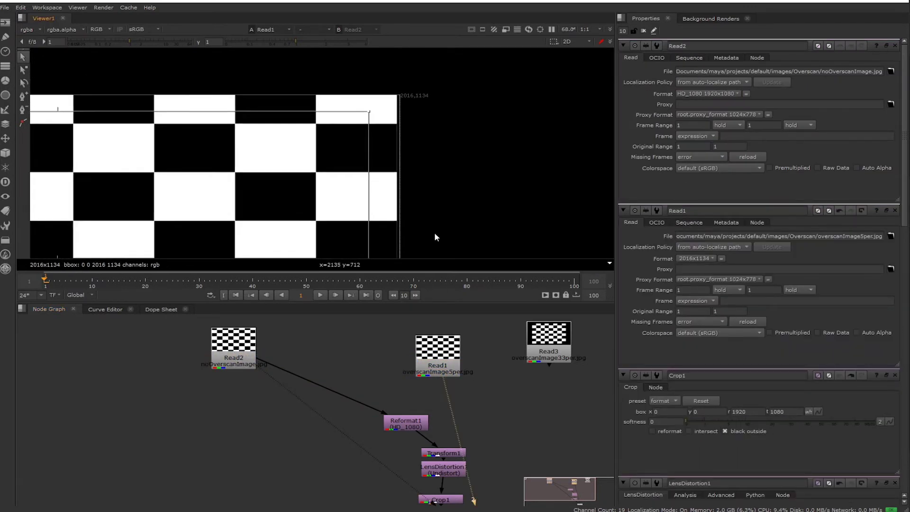
scroll(434, 232, "up", 4)
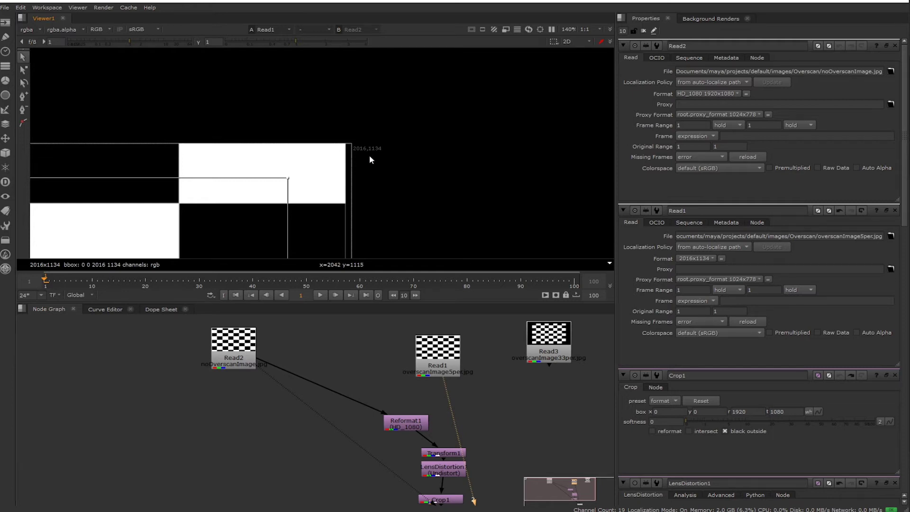
scroll(353, 392, "down", 1)
Reconnect the Reformat1 node's input from noOverscanImage.jpg to the overscanImage5per.jpg read node
scroll(353, 393, "up", 2)
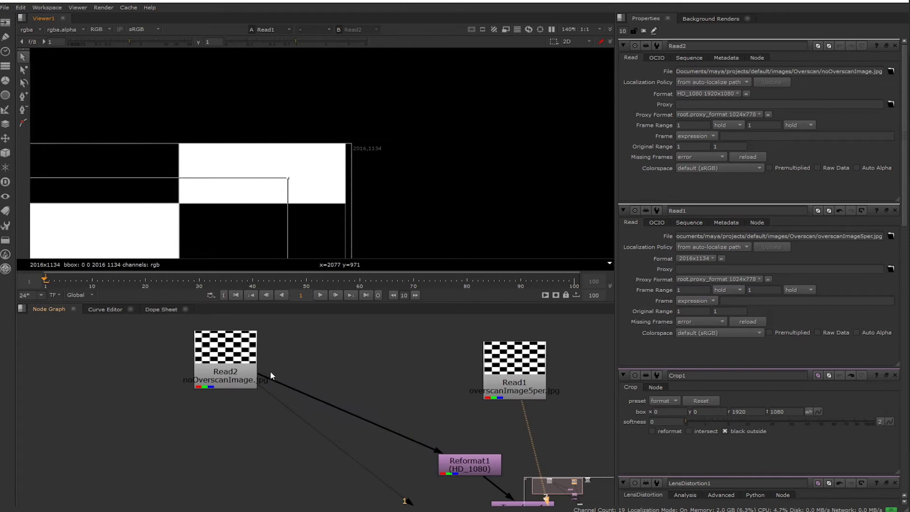
left_click_drag(270, 370, 507, 377)
middle_click_drag(438, 414, 341, 337)
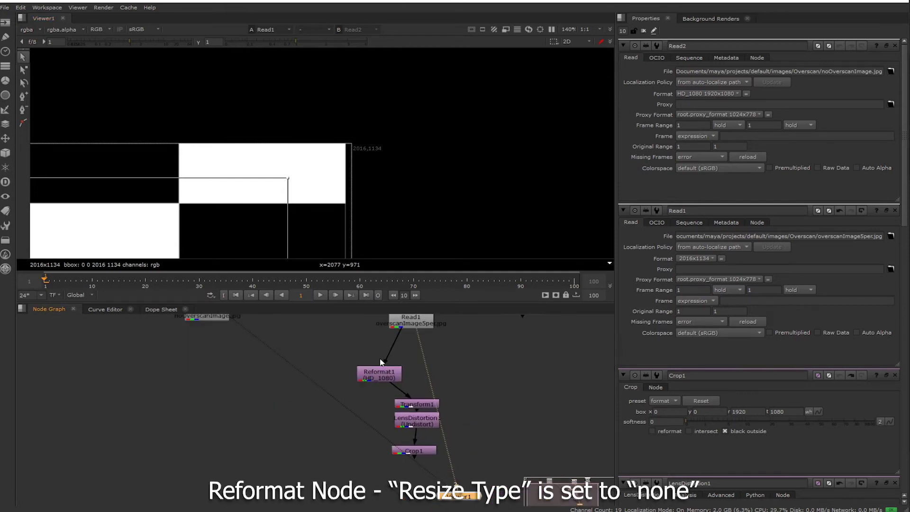
scroll(392, 372, "up", 2)
left_click(392, 372)
scroll(392, 372, "down", 2)
middle_click_drag(464, 386, 453, 407)
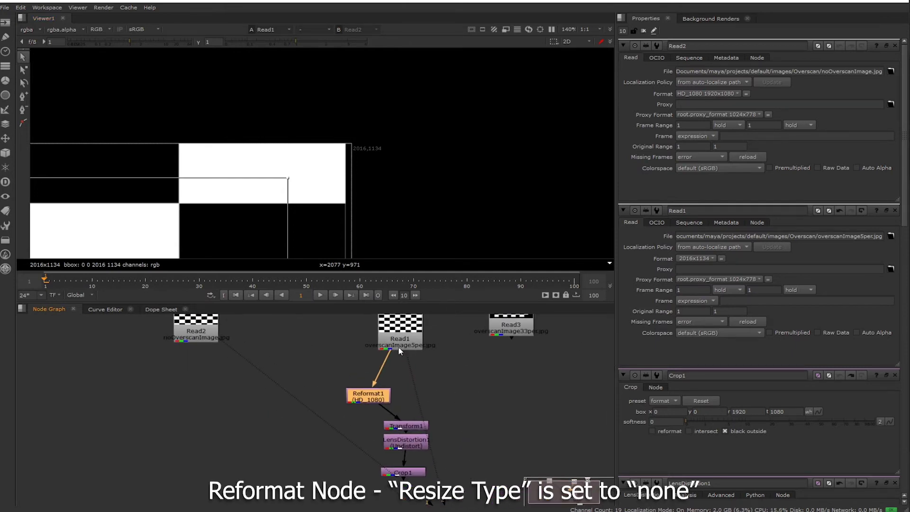
Open the properties of overscanImage5per.jpg and Reformat1, and view Reformat1's output in the viewer
left_click(398, 343)
double_click(396, 346)
left_click(375, 396)
key("1")
double_click(375, 396)
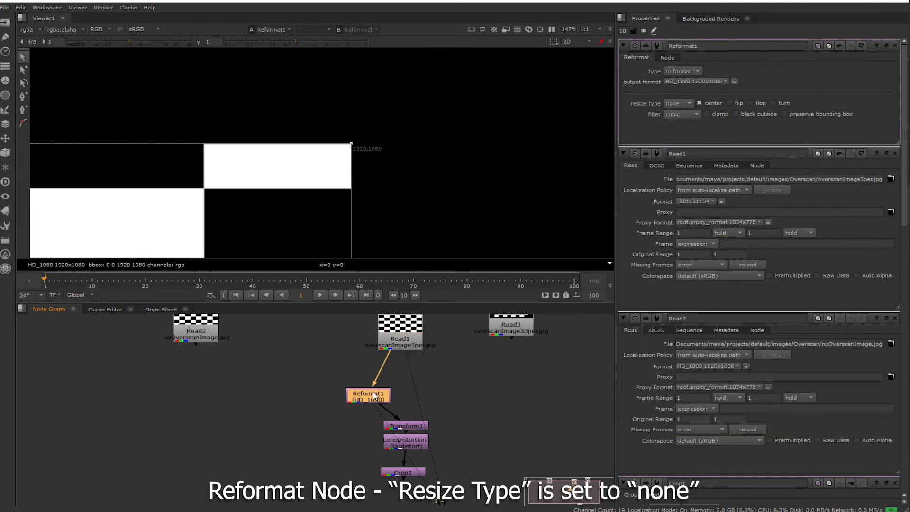
View Transform1's output with its properties open, and inspect the bounding box around the frame's upper-right corner
scroll(403, 181, "down", 5)
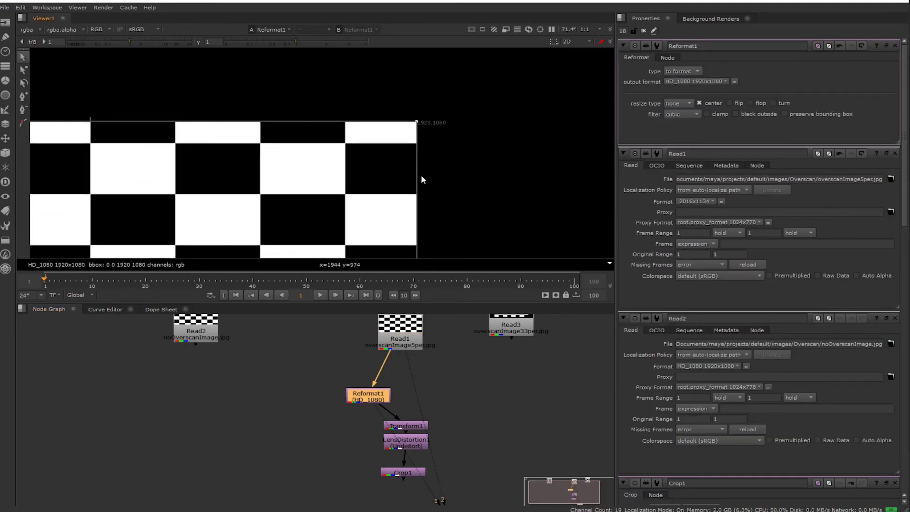
left_click(407, 427)
key("1")
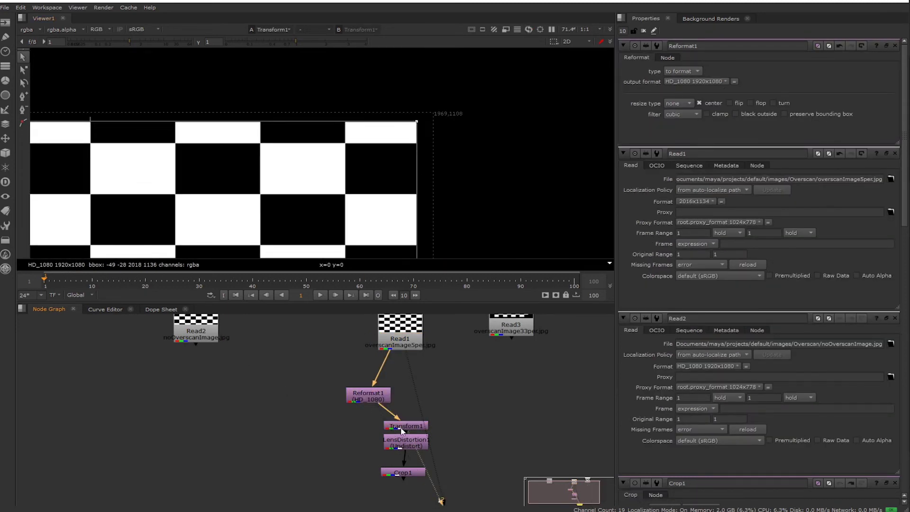
double_click(408, 428)
scroll(413, 113, "up", 5)
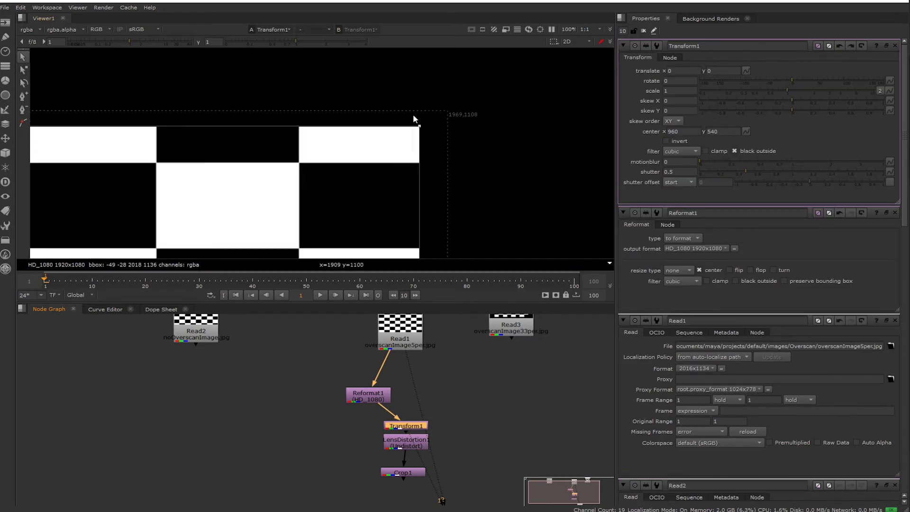
scroll(445, 127, "down", 3)
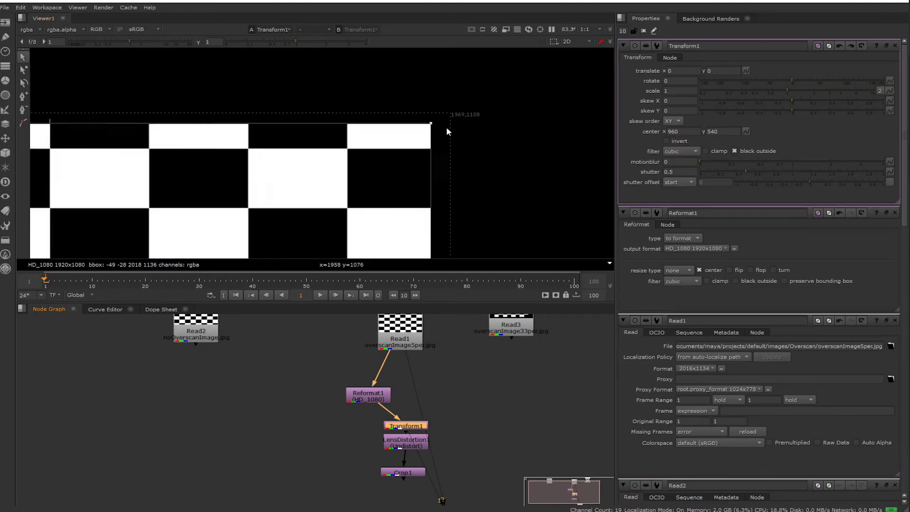
scroll(448, 130, "up", 2)
Try shifting the whole image slightly to the left with Transform1's handle in the viewer
scroll(409, 175, "down", 8)
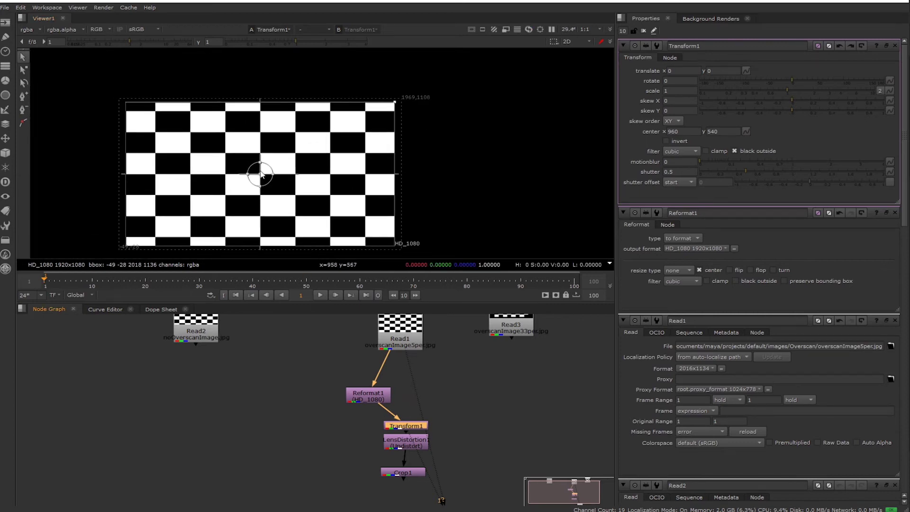
left_click_drag(261, 175, 256, 175)
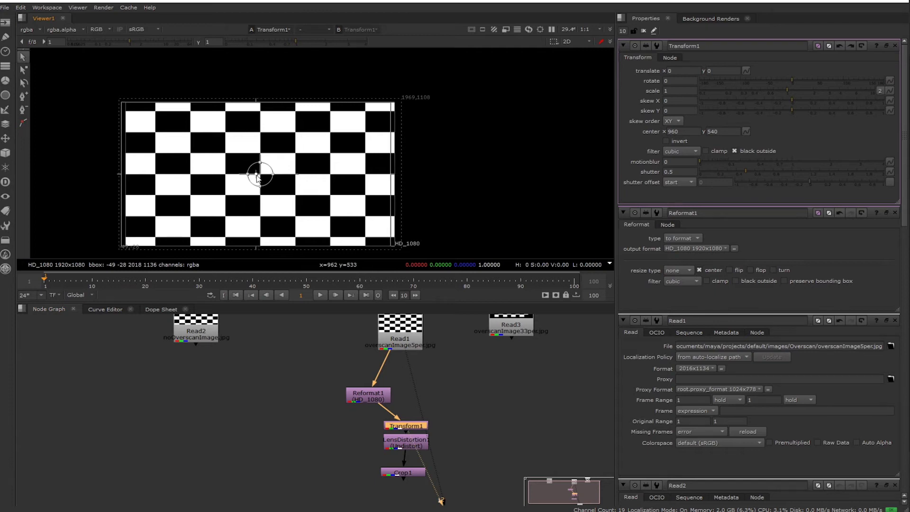
scroll(280, 209, "up", 1)
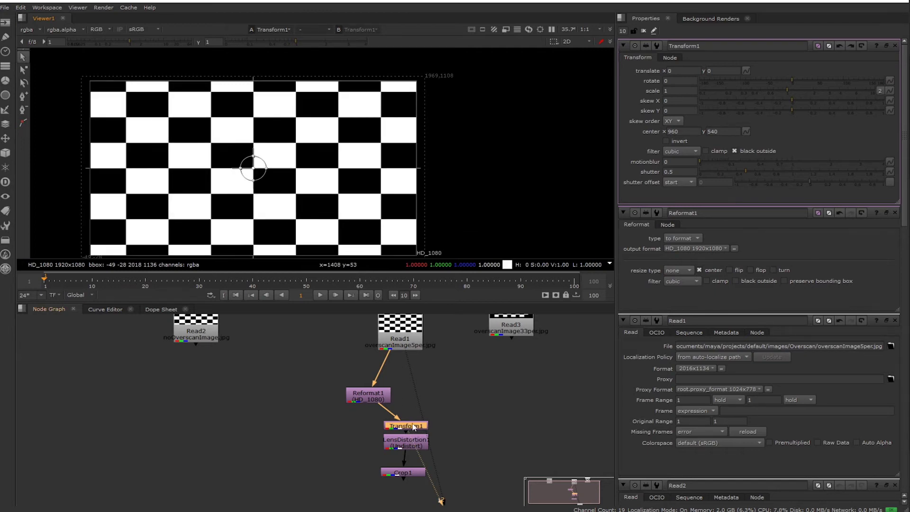
Spread Transform1 and LensDistortion1 apart in the node graph, and view LensDistortion1's output with its properties open
left_click_drag(413, 427, 452, 408)
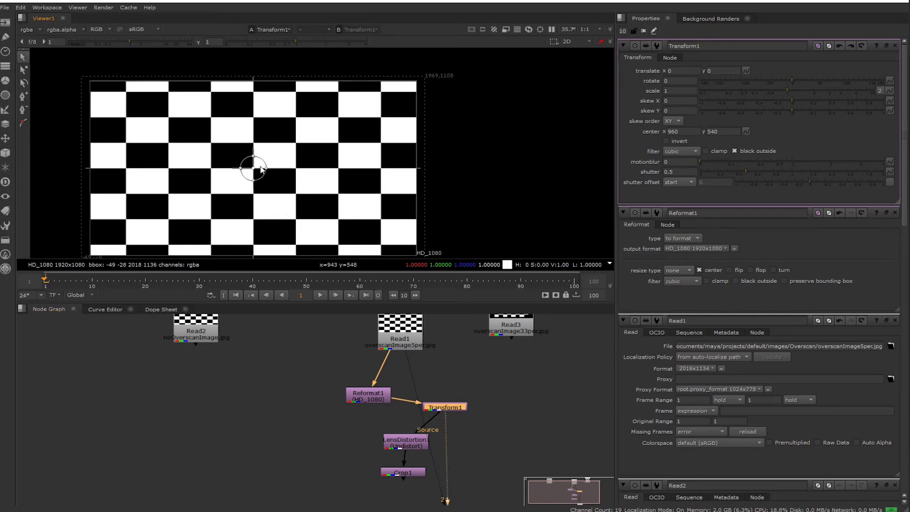
left_click_drag(409, 440, 365, 443)
key("1")
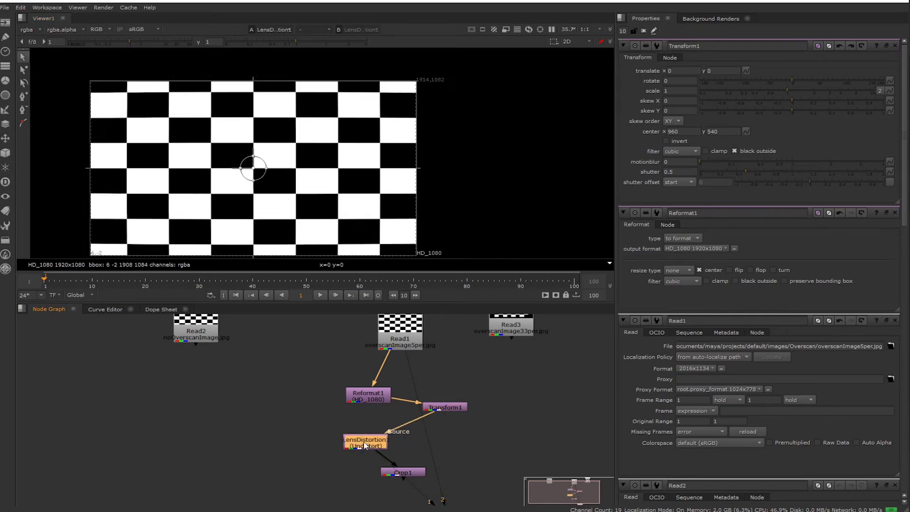
double_click(364, 442)
Inspect the upper-right edge of LensDistortion1's output, toggling the viewer between the alpha channel and RGB
scroll(391, 93, "up", 6)
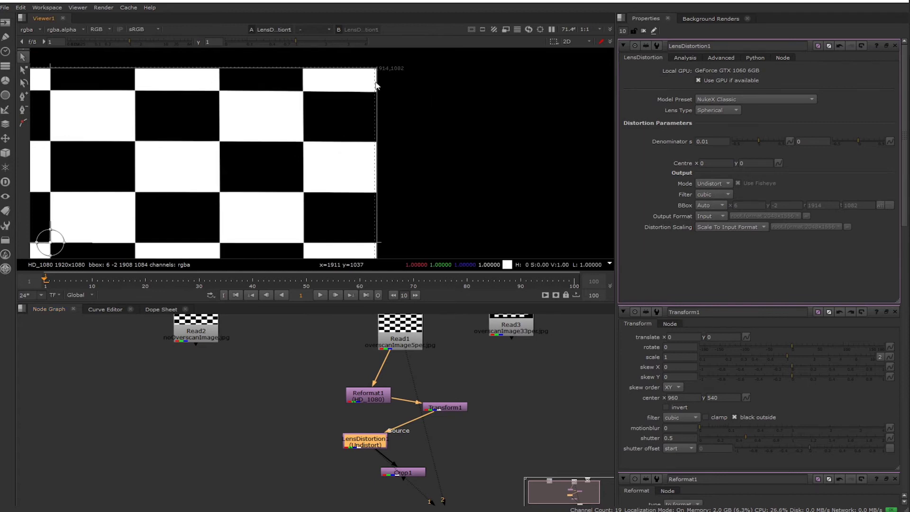
scroll(400, 87, "up", 5)
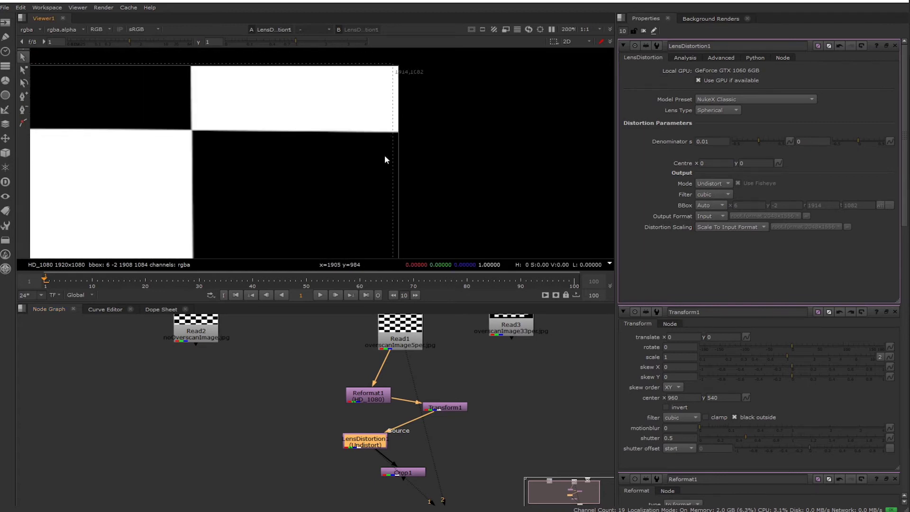
scroll(400, 140, "down", 4)
key("a")
key("a")
key("a")
key("a")
key("a")
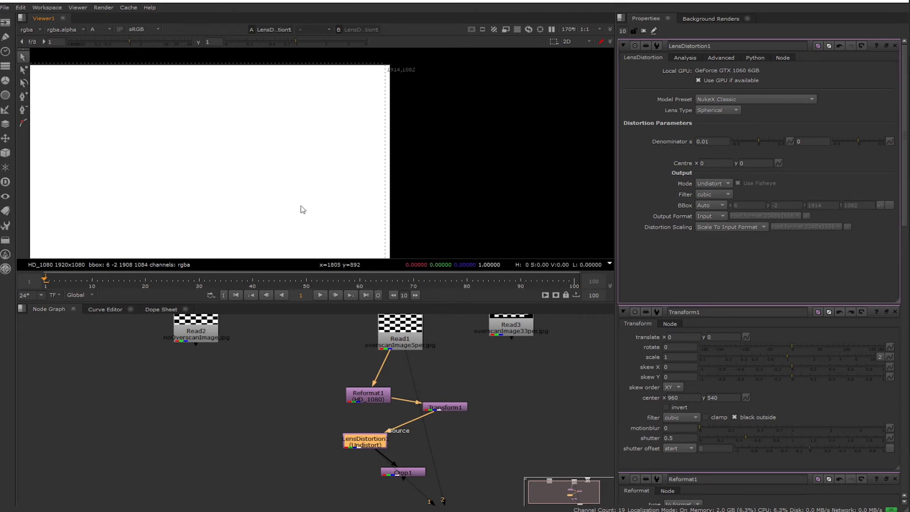
key("a")
key("a")
key("a")
key("a")
key("a")
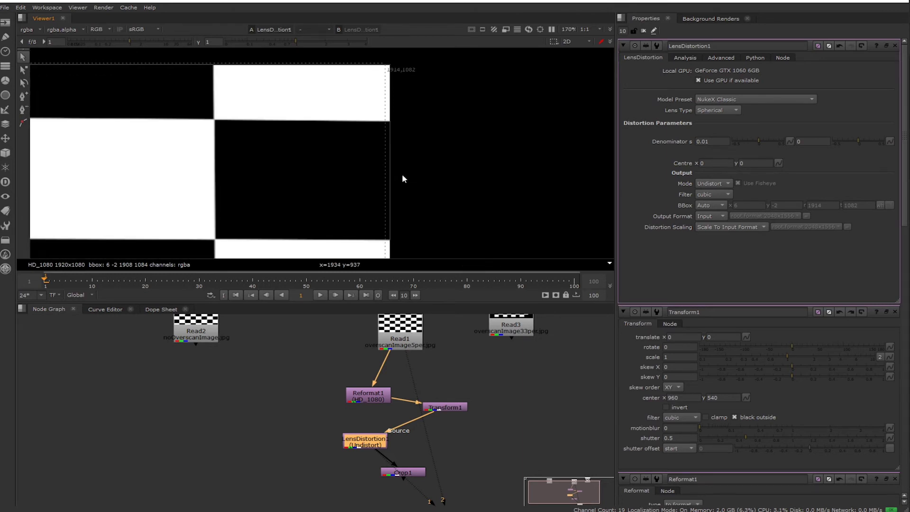
scroll(441, 140, "down", 3)
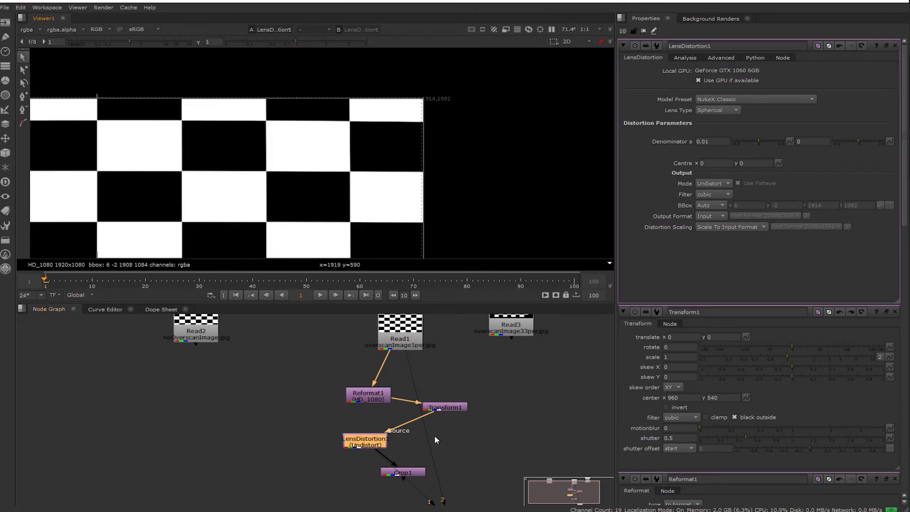
Move the overscanImage5per.jpg read node aside and reconnect Reformat1's input to the overscanImage33per.jpg read node
scroll(430, 410, "down", 2)
scroll(428, 394, "up", 3)
middle_click_drag(427, 388, 374, 390)
left_click_drag(346, 346, 254, 335)
scroll(287, 363, "down", 1)
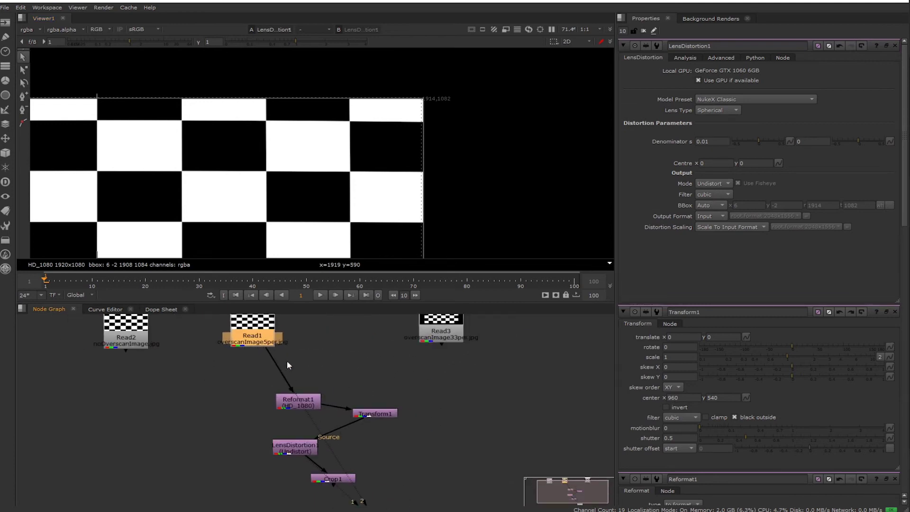
scroll(282, 360, "up", 1)
middle_click_drag(280, 355, 244, 393)
left_click_drag(227, 396, 458, 352)
View the whole overscanImage33per.jpg image in the viewer and open its read node's properties
key("1")
scroll(381, 192, "down", 5)
middle_click_drag(353, 224, 352, 183)
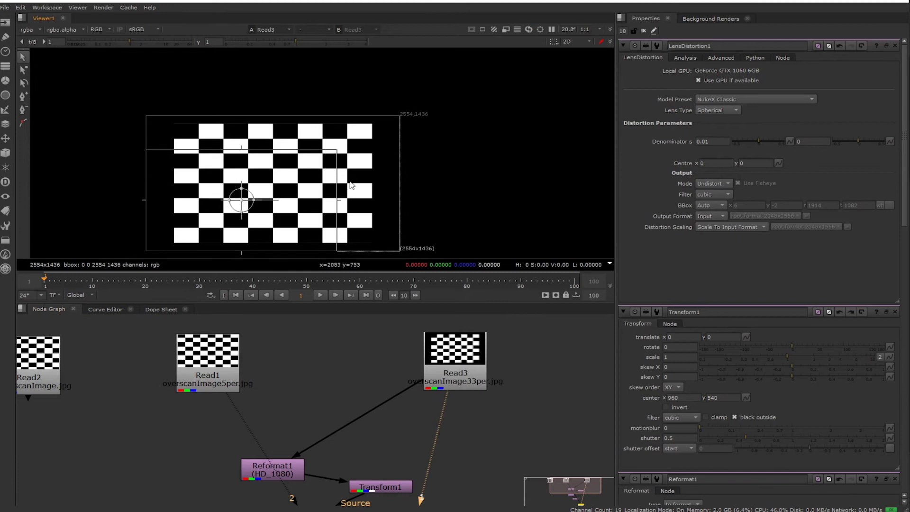
scroll(333, 189, "up", 1)
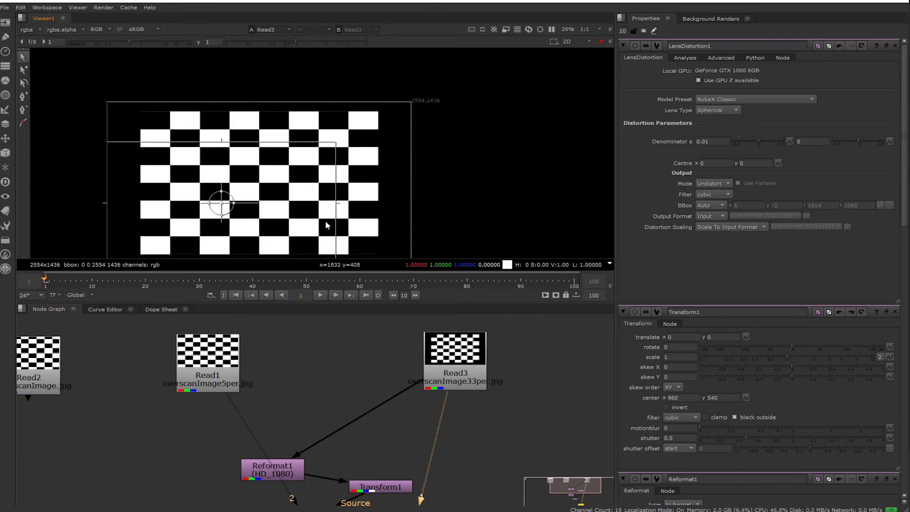
double_click(455, 372)
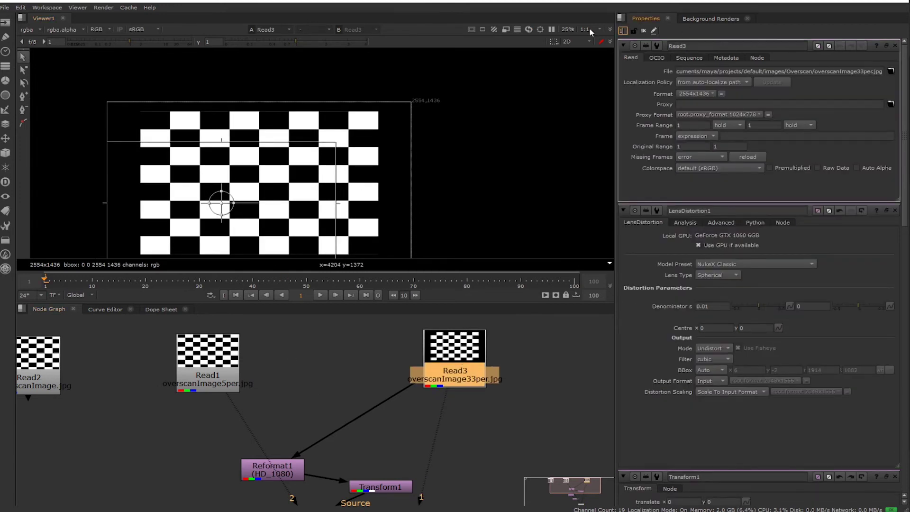
Limit the open properties panels to 1 and inspect the upper-right frame corner of overscanImage33per.jpg
type("1")
key("Return")
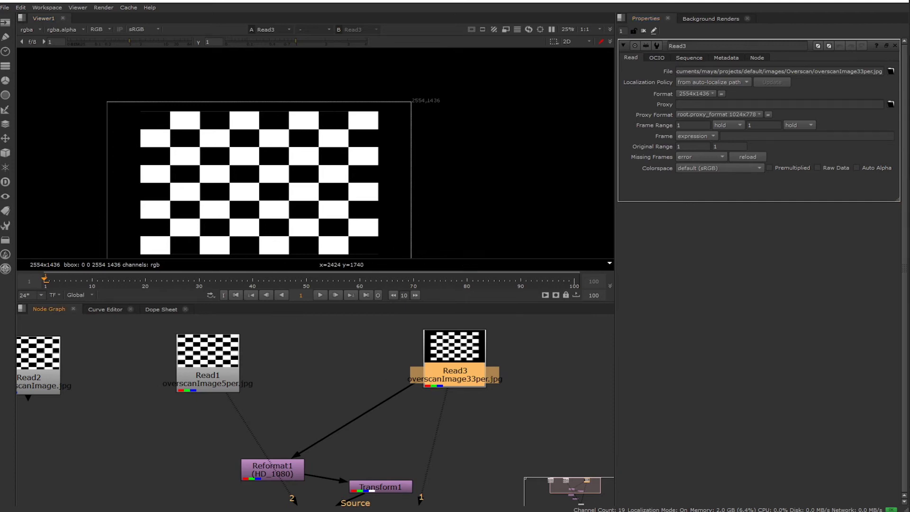
scroll(462, 103, "up", 2)
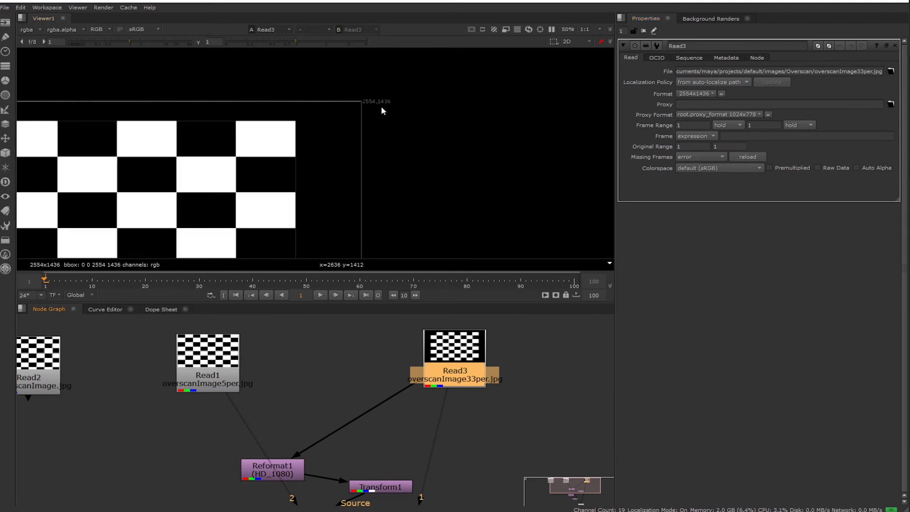
scroll(389, 135, "down", 1)
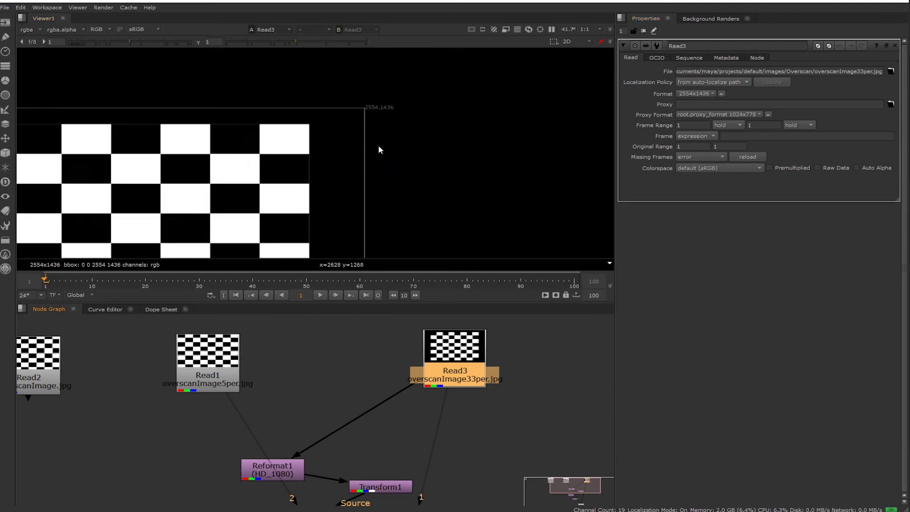
middle_click_drag(378, 146, 449, 146)
Move Reformat1 slightly closer to the read nodes, and view its full output with its properties open
left_click(262, 470)
left_click_drag(262, 469, 297, 433)
key("1")
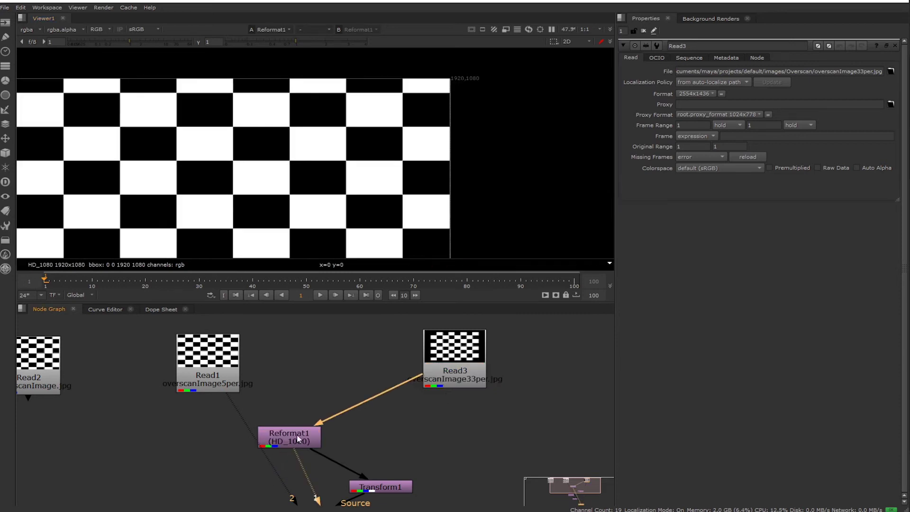
double_click(297, 434)
scroll(385, 204, "down", 2)
middle_click_drag(385, 204, 398, 160)
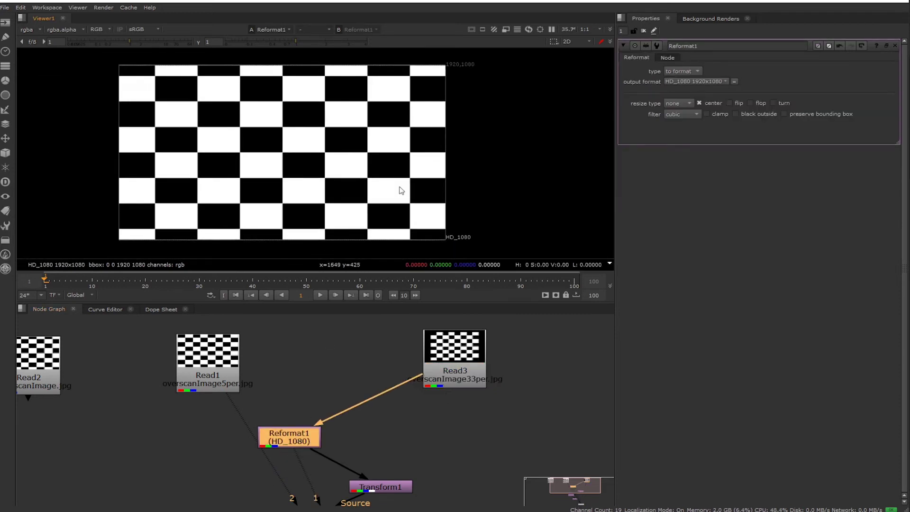
View Transform1's output with its properties open, and examine the bounding box around the HD_1080 frame
left_click(398, 484)
key("1")
double_click(398, 483)
scroll(456, 236, "down", 2)
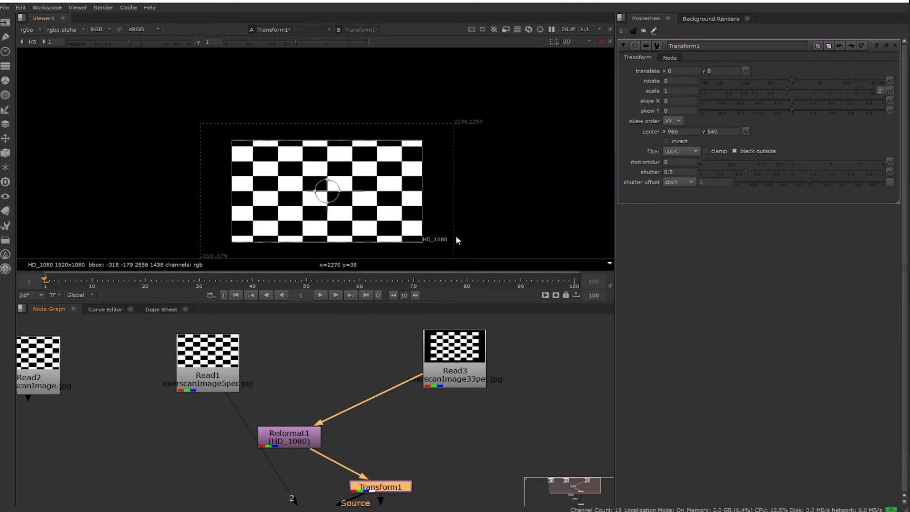
scroll(328, 246, "up", 2)
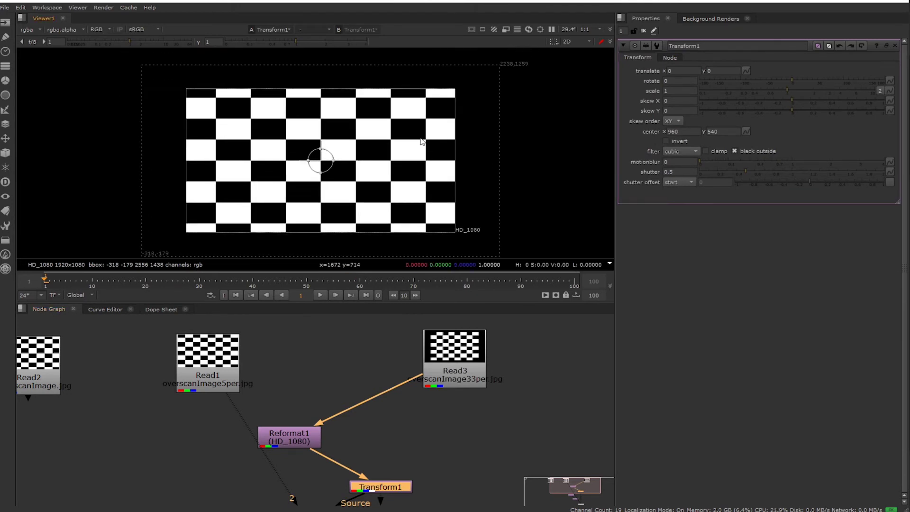
Shift the image with Transform1 to about x -290, y -106, and toggle the alpha channel to inspect the frame's right edge
left_click_drag(320, 161, 280, 175)
key("a")
key("a")
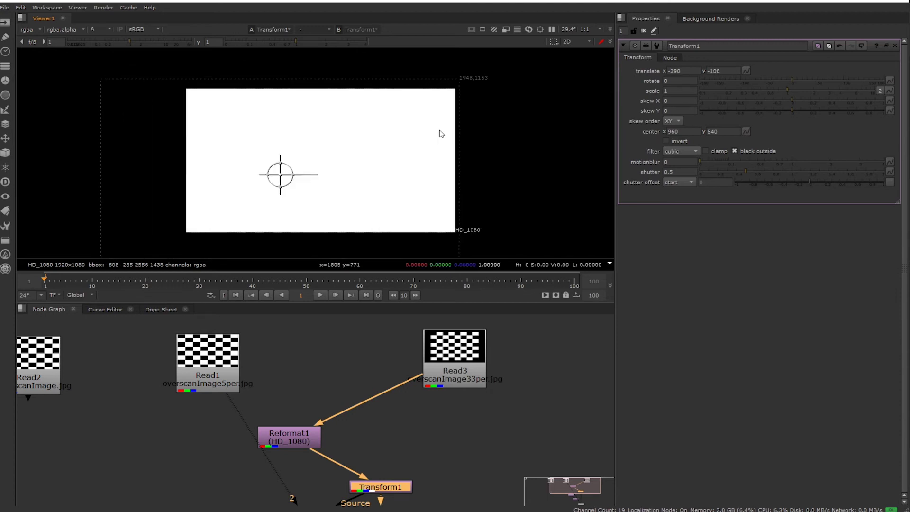
key("a")
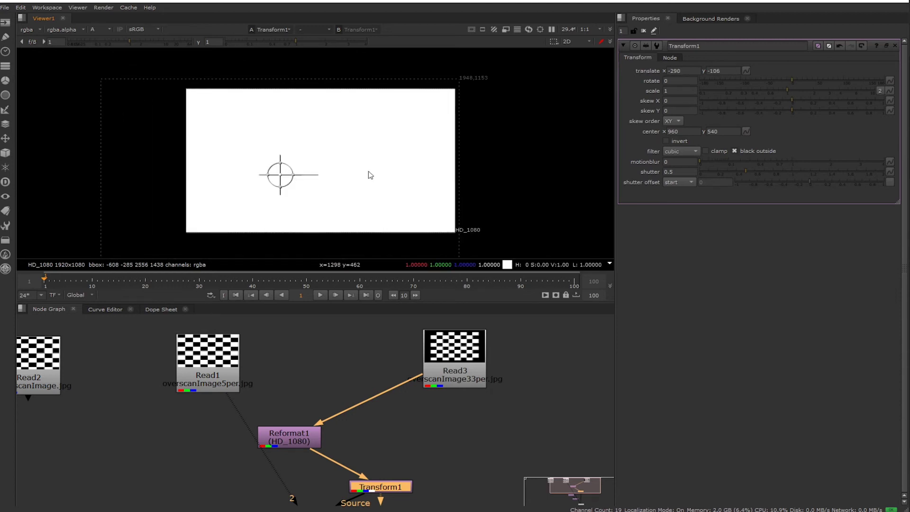
key("a")
key("a")
key("a")
key("a")
key("a")
key("a")
key("a")
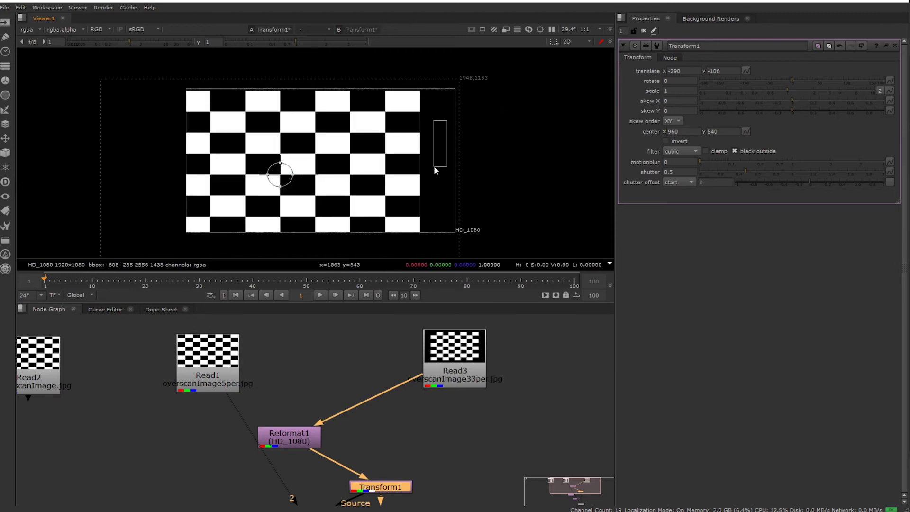
key("a")
key("a")
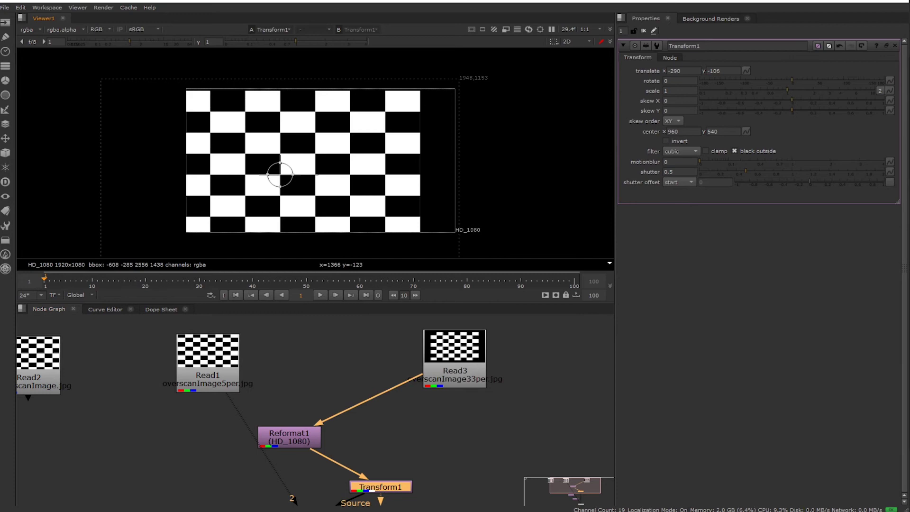
mouse_move(615, 510)
left_click(665, 479)
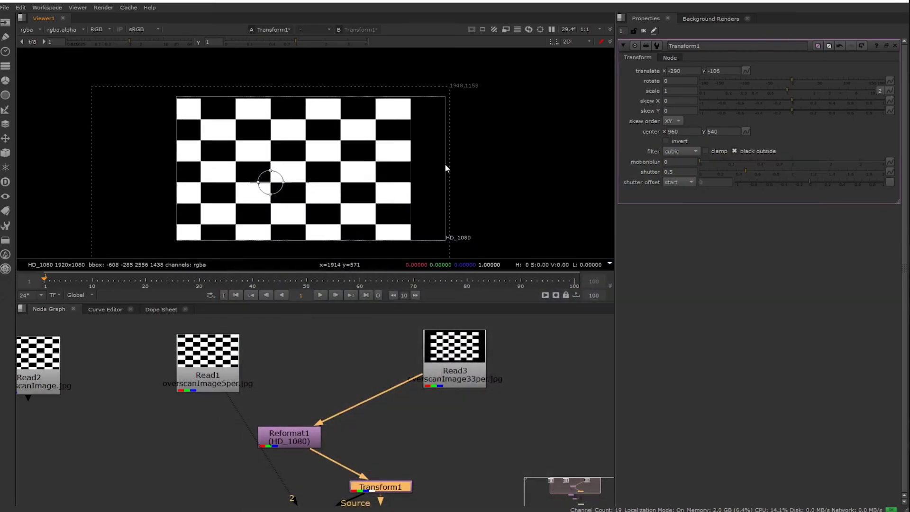
Toggle the alpha channel once more and undo Transform1's translation
key("a")
key("a")
key("ctrl+z")
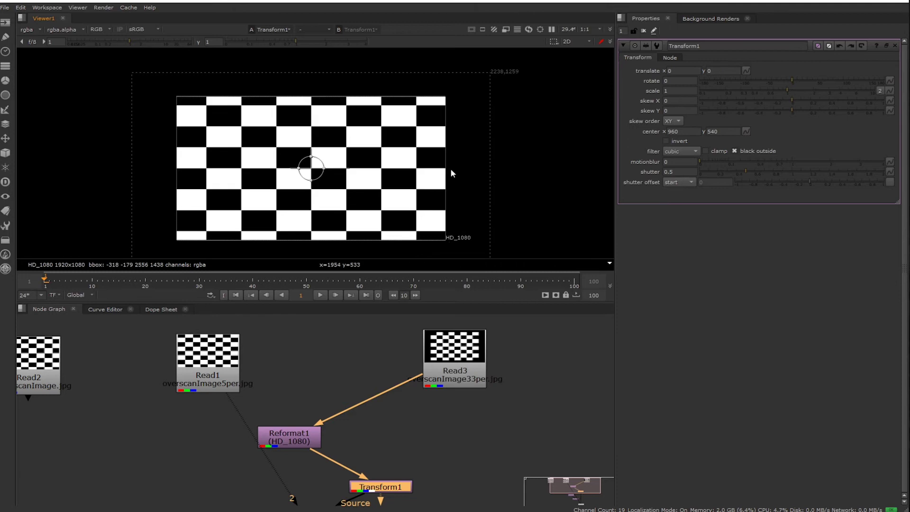
View LensDistortion1's output at the frame's upper-right corner with the node's properties open
middle_click_drag(424, 457, 426, 340)
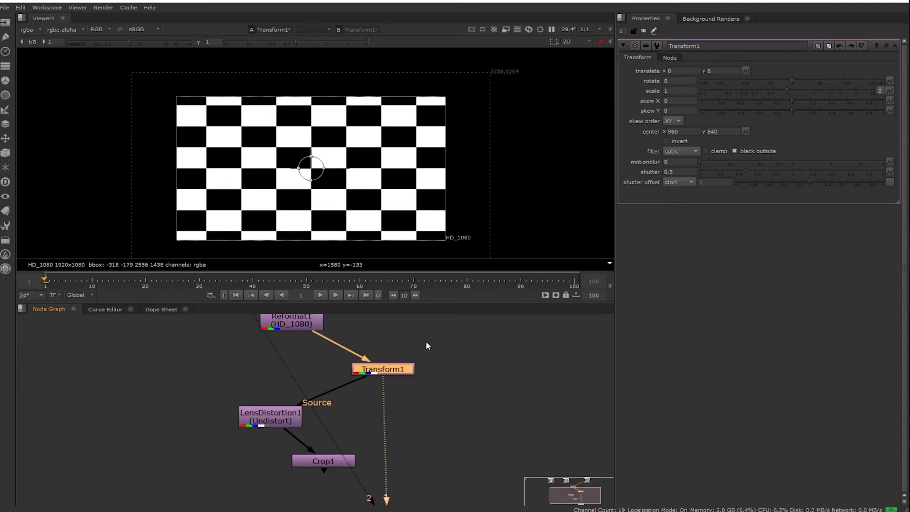
left_click(284, 414)
key("1")
double_click(283, 420)
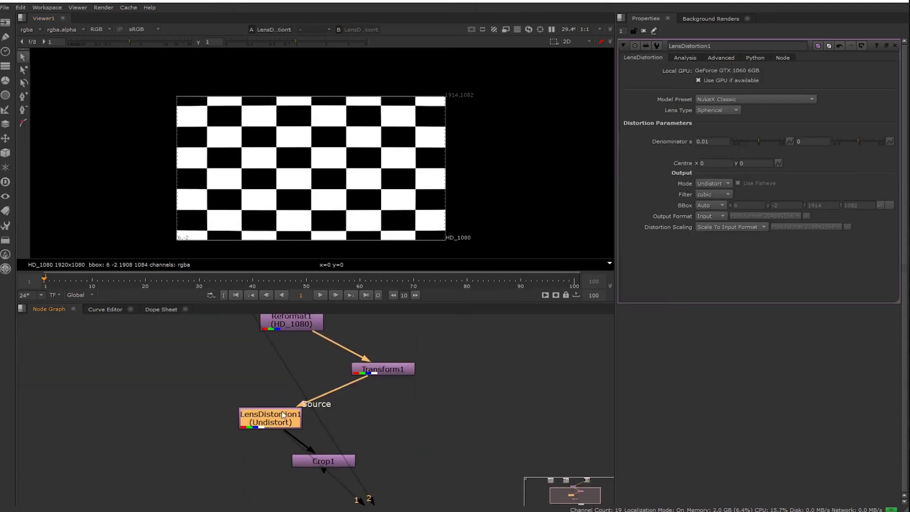
scroll(508, 128, "up", 3)
middle_click_drag(401, 102, 448, 107)
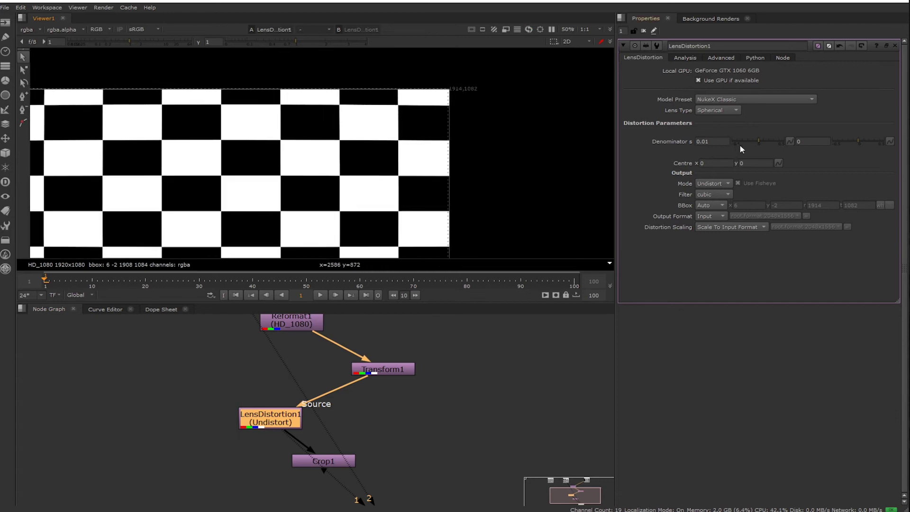
Set LensDistortion1's first symmetric denominator coefficient to 0.1
double_click(704, 141)
type("1")
key("Return")
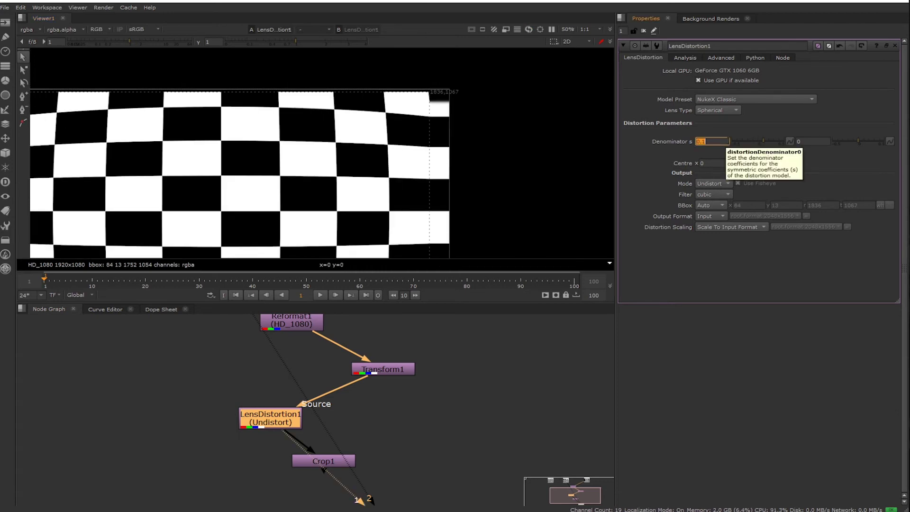
Set LensDistortion1's first symmetric denominator coefficient to 0.05
type(".0")
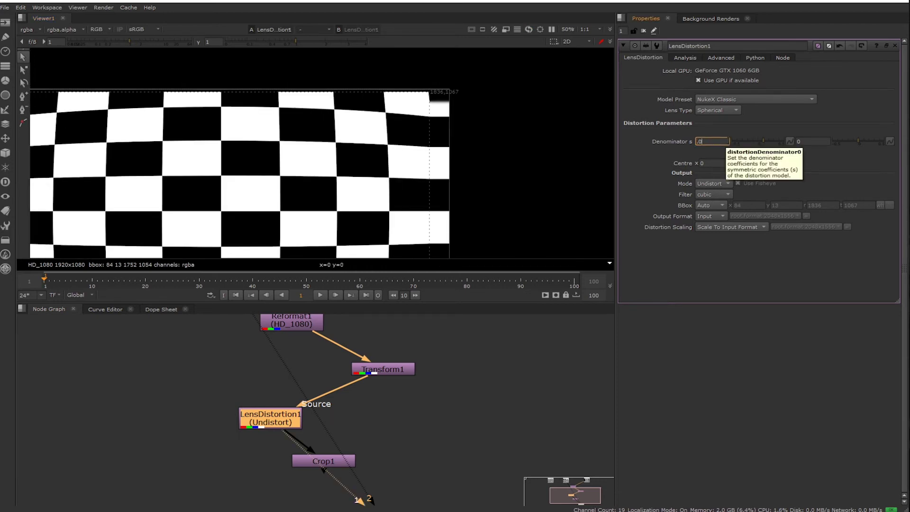
type("5")
key("Return")
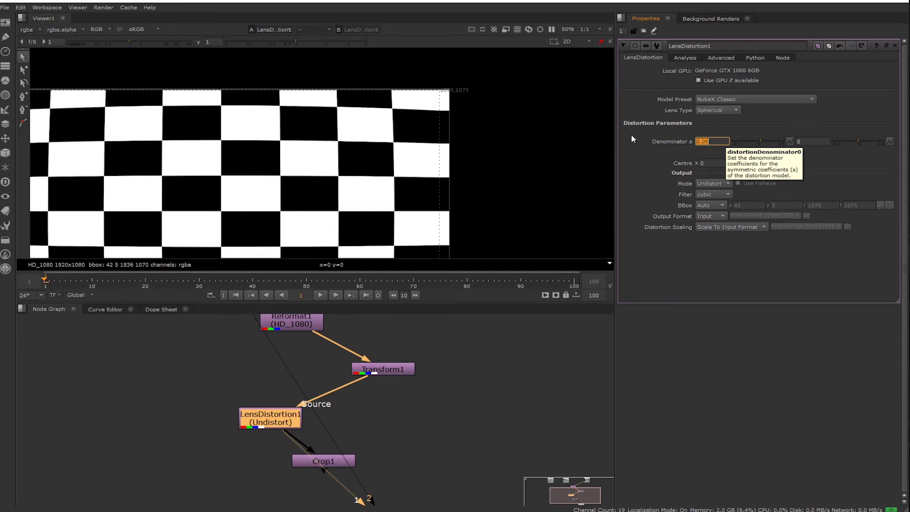
Move Crop1 clear of the connection lines and view its full-frame output with the node's properties open
left_click_drag(325, 462, 411, 449)
key("1")
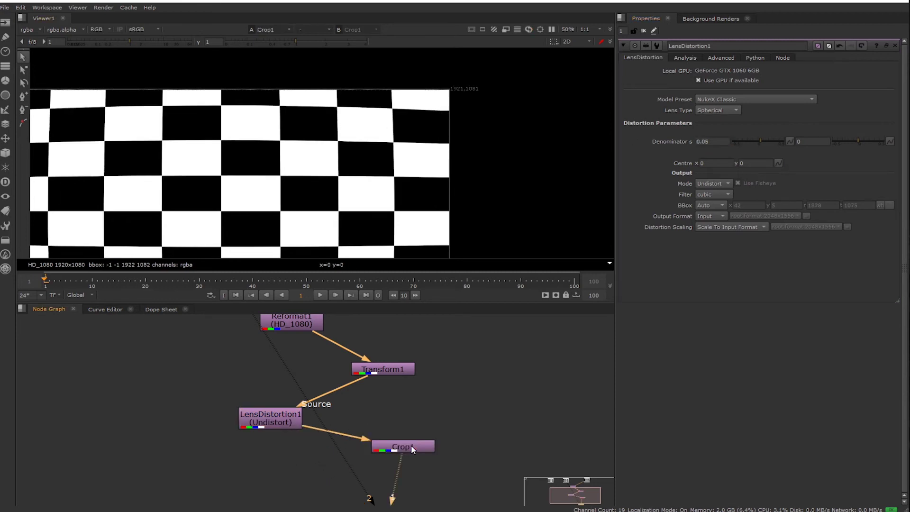
double_click(411, 447)
key("f")
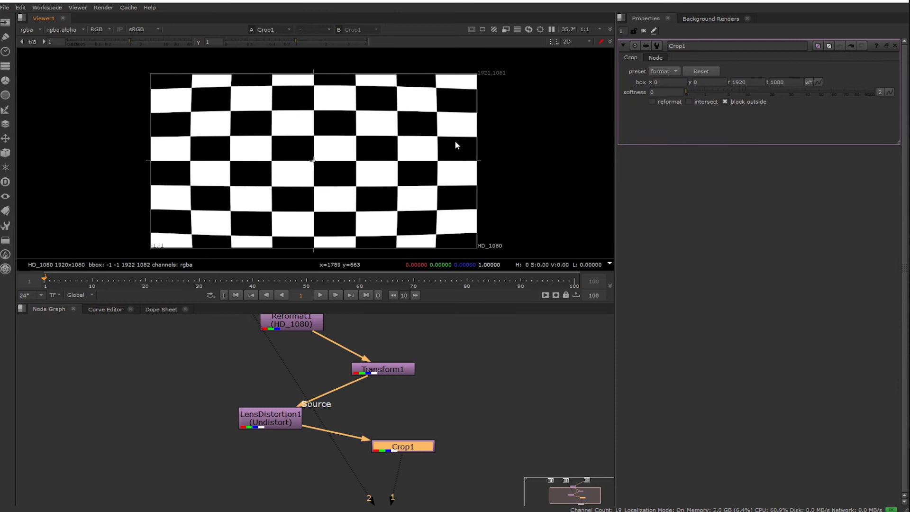
middle_click_drag(457, 146, 471, 138)
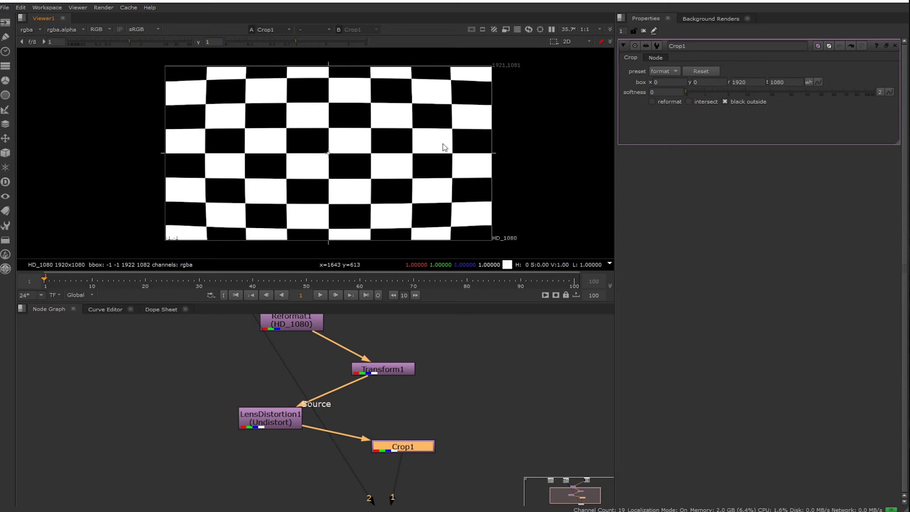
scroll(421, 189, "down", 2)
scroll(424, 190, "up", 2)
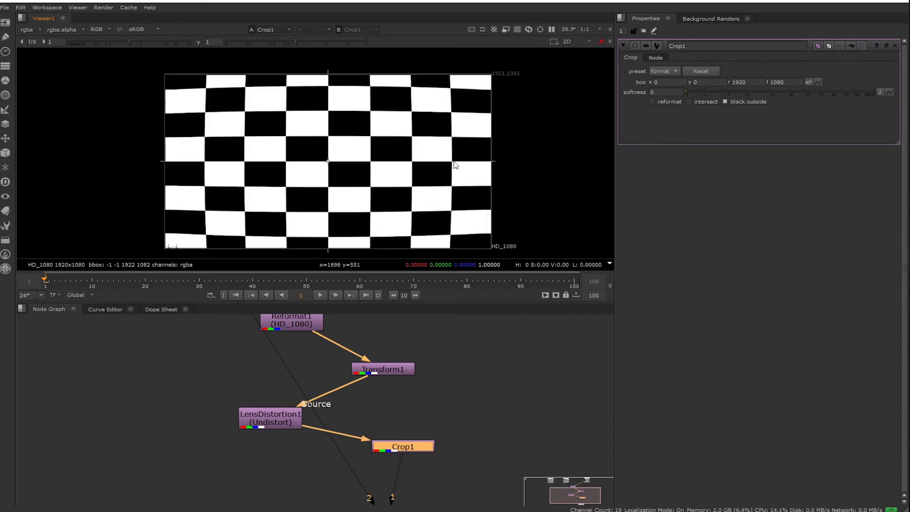
scroll(313, 388, "down", 1)
Feed Reformat1 from noOverscanImage.jpg (Read2) instead of the 33% overscan image, and view Reformat1's output with its properties open
middle_click_drag(313, 391, 308, 412)
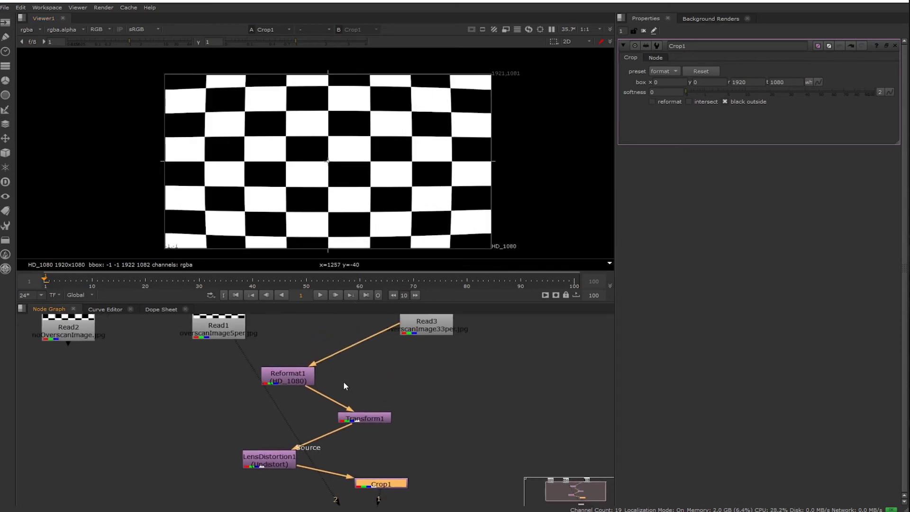
middle_click_drag(345, 382, 397, 439)
left_click_drag(437, 387, 361, 365)
double_click(361, 364)
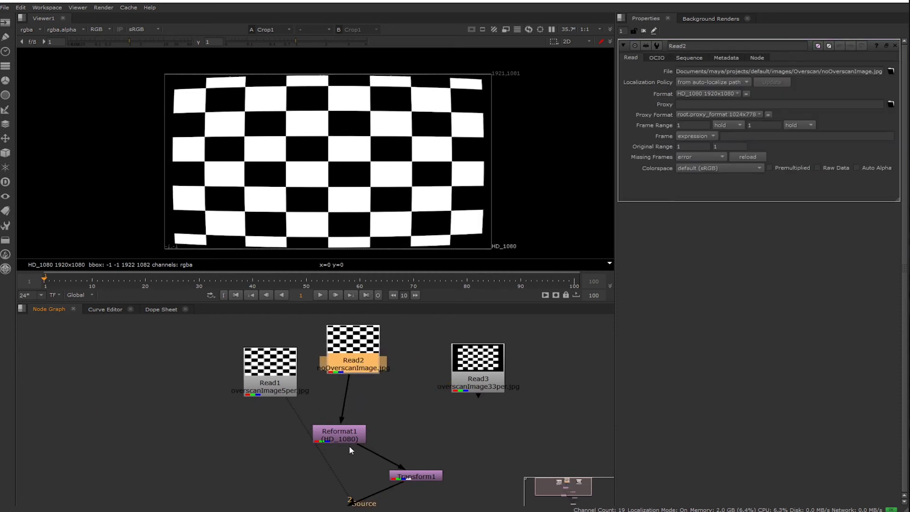
left_click_drag(351, 439, 365, 427)
key("1")
double_click(365, 427)
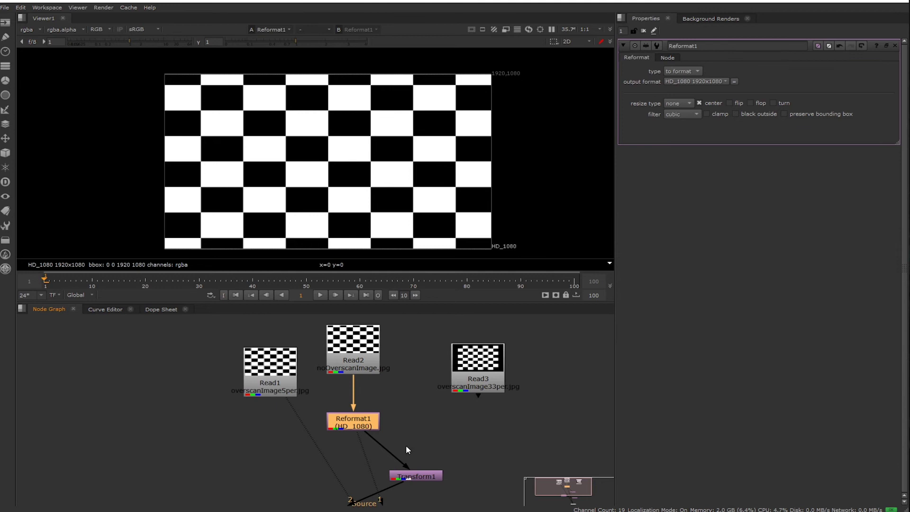
View Transform1's output, then reposition LensDistortion1 beside it and view its distorted output with the node's properties open
middle_click_drag(406, 445, 384, 382)
scroll(391, 409, "up", 1)
double_click(397, 413)
key("1")
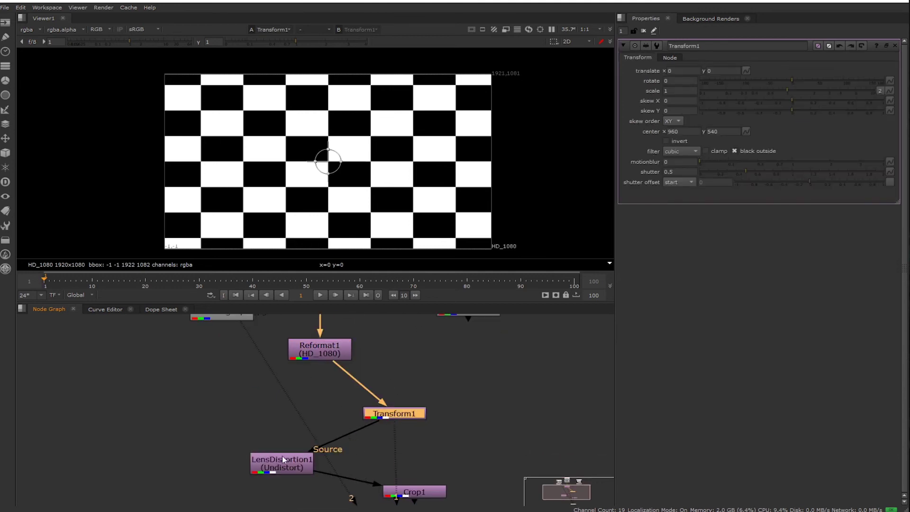
left_click_drag(284, 460, 472, 457)
key("1")
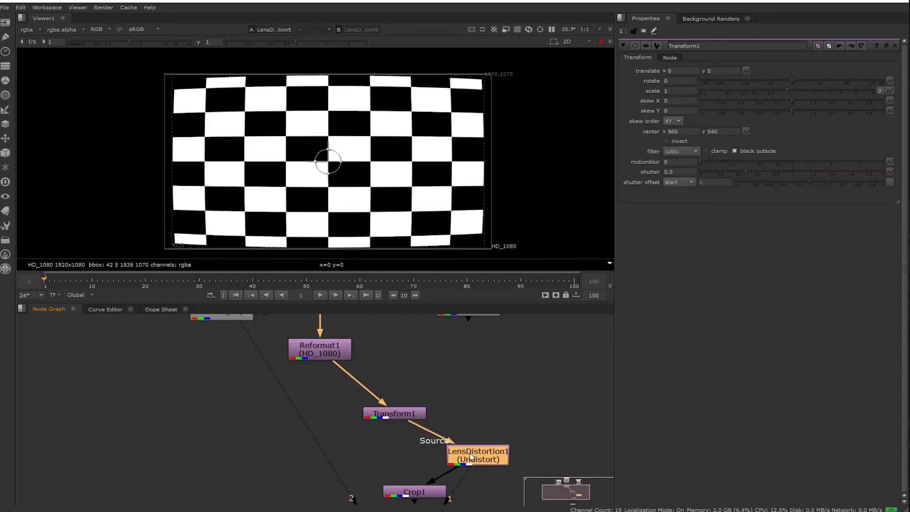
double_click(470, 453)
Compare the frame edges in the outputs of Transform1, Reformat1 and LensDistortion1, tidying the node positions
middle_click_drag(437, 410, 405, 374)
left_click_drag(360, 381, 345, 365)
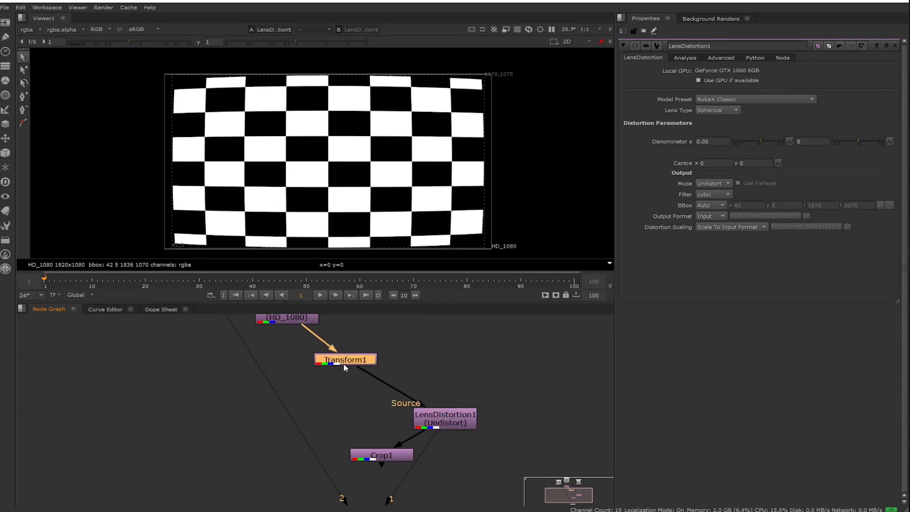
key("1")
middle_click_drag(308, 347, 307, 394)
left_click(301, 366)
key("1")
left_click(368, 406)
middle_click_drag(444, 413, 433, 386)
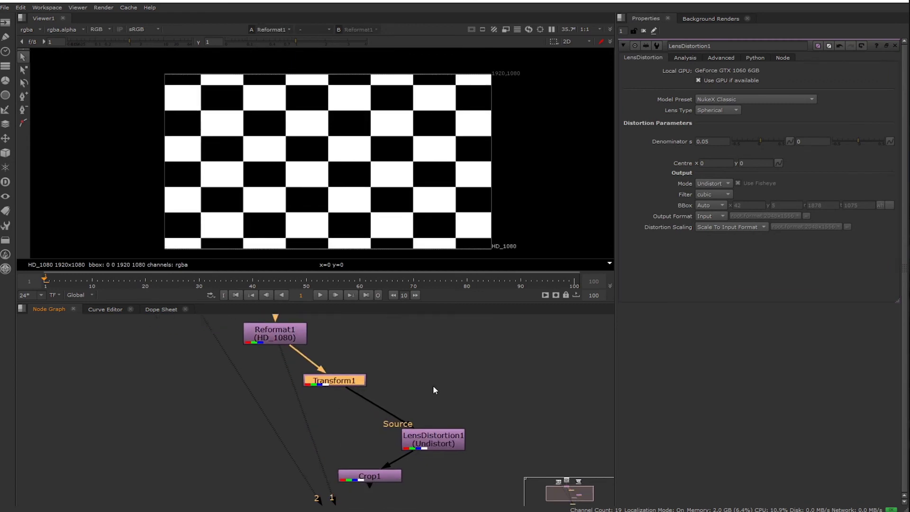
scroll(397, 390, "down", 2)
left_click_drag(427, 435, 411, 420)
key("1")
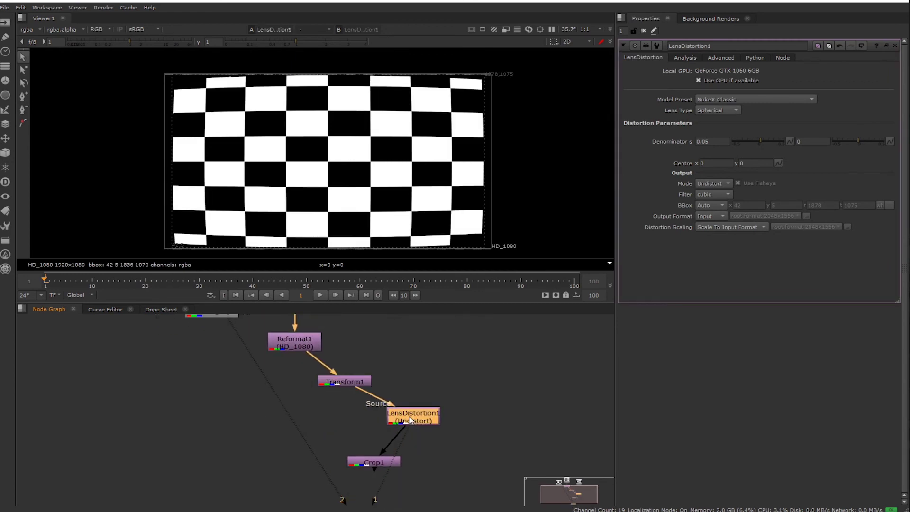
Insert a Transform node between LensDistortion1 and Crop1 and set its scale to 1.1
left_click_drag(386, 467, 377, 483)
left_click(404, 424)
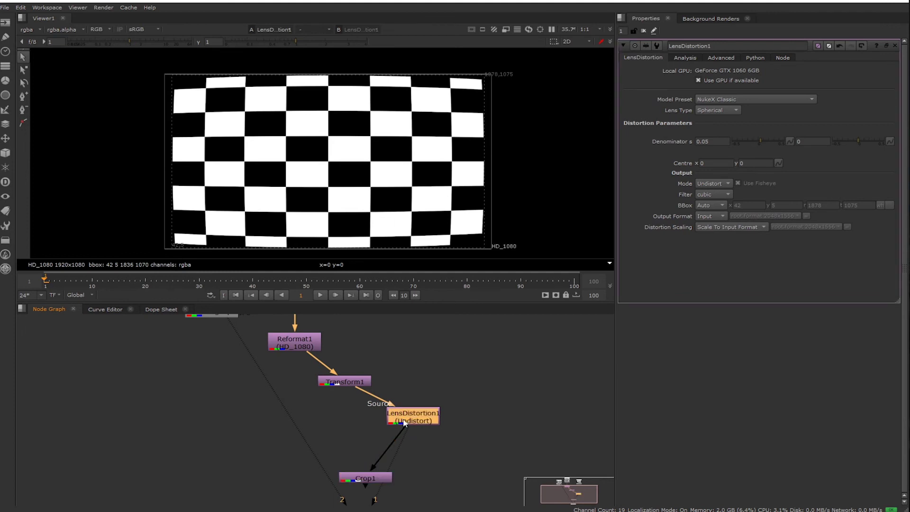
key("Tab")
type("tra")
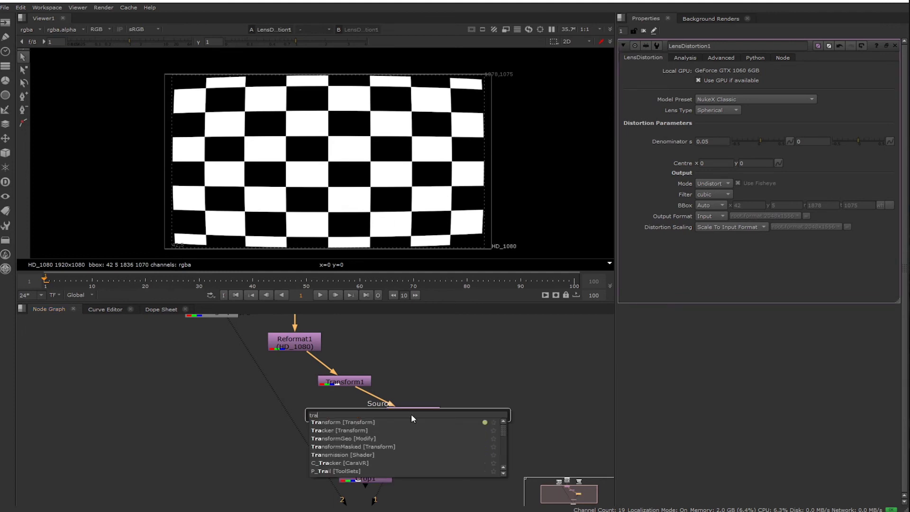
key("Return")
left_click(682, 91)
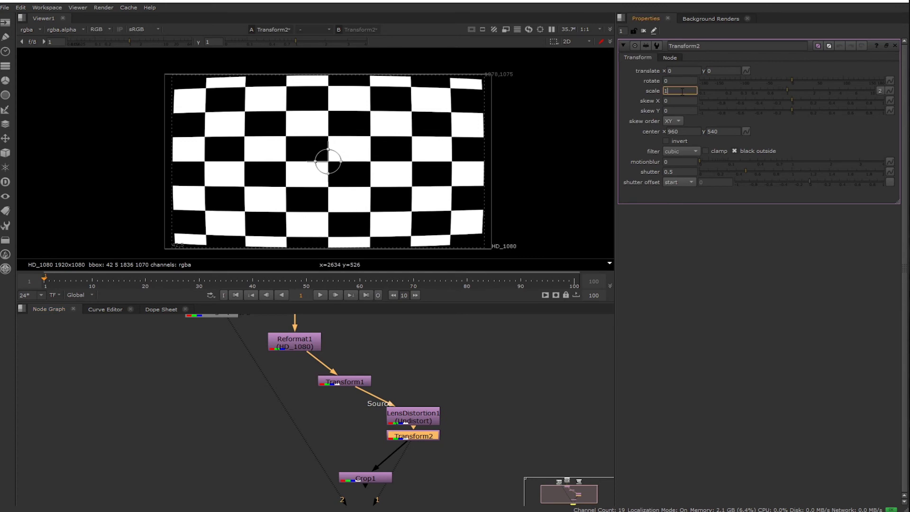
type(".1")
key("Return")
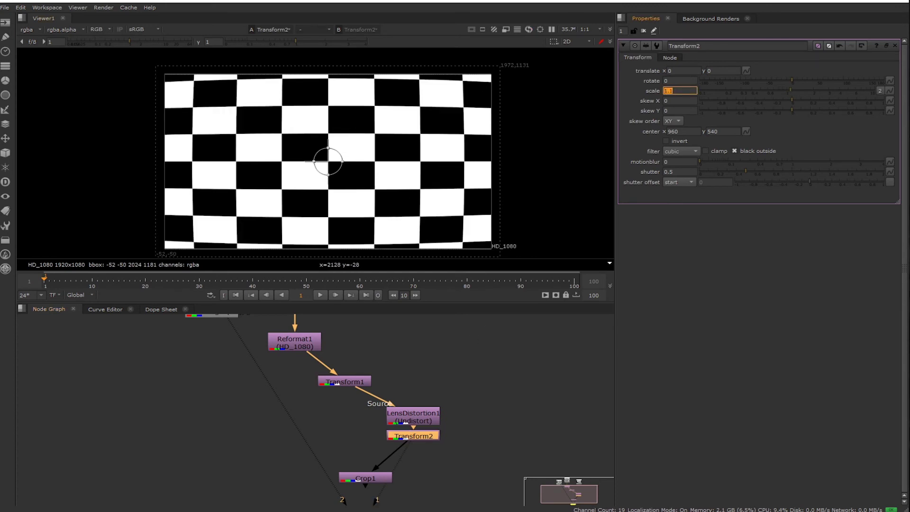
View the scaled-up result at Crop1 with the node's properties open
left_click(360, 479)
key("1")
double_click(361, 478)
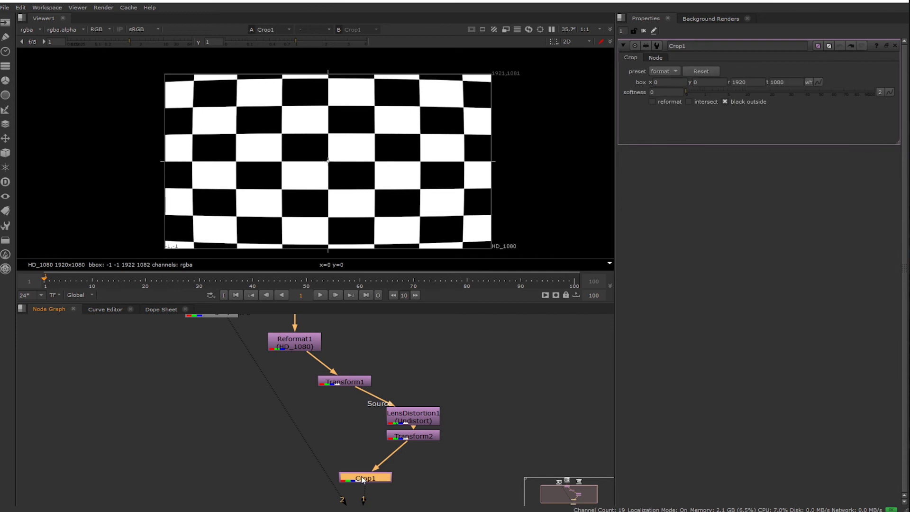
scroll(399, 481, "down", 2)
middle_click_drag(399, 481, 404, 429)
scroll(405, 430, "up", 2)
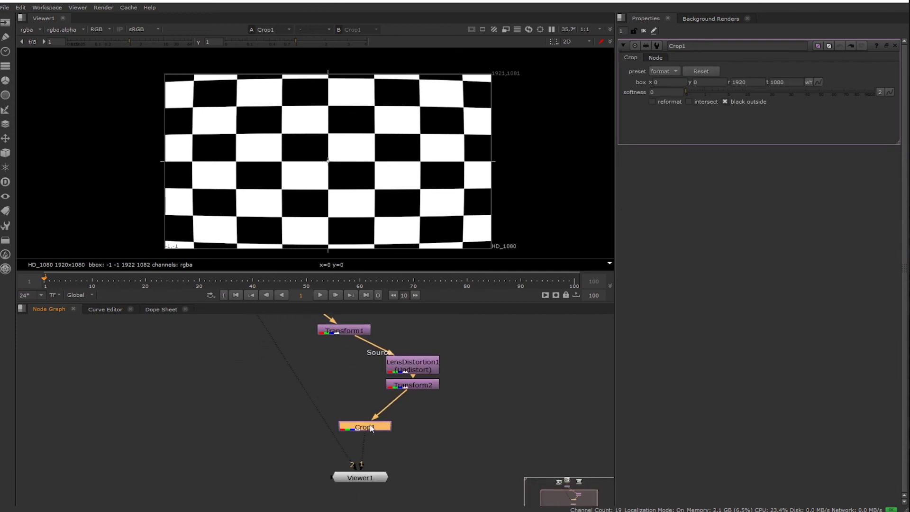
Select the three Read nodes for the 5%, no-overscan and 33% overscan images
scroll(451, 341, "down", 2)
middle_click_drag(452, 342, 384, 464)
middle_click_drag(384, 385, 412, 388)
scroll(378, 389, "up", 2)
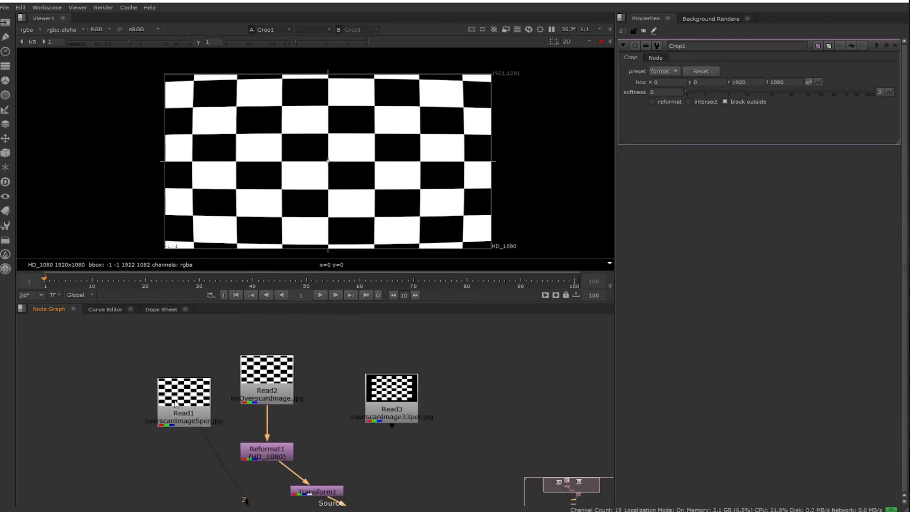
left_click_drag(446, 340, 151, 442)
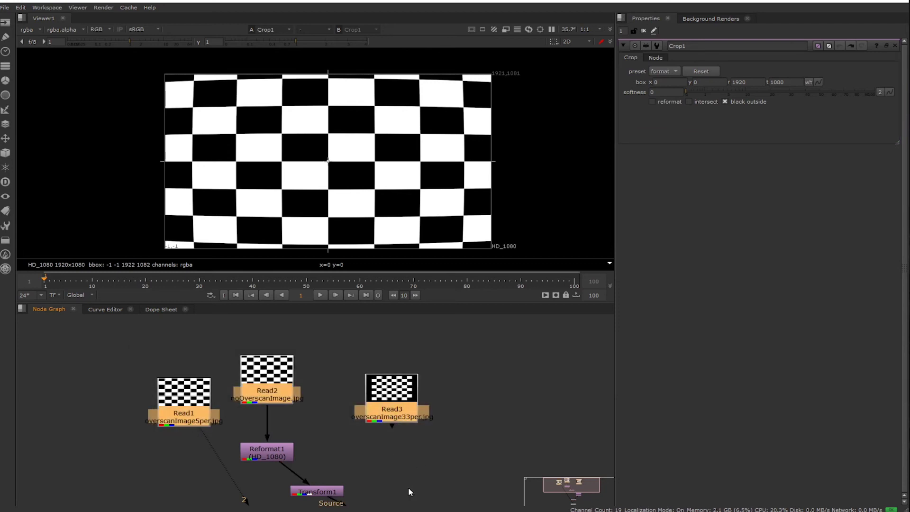
Switch to Maya's Render Settings window and open the Overscan value in Arnold's System settings
mouse_move(615, 510)
left_click(634, 486)
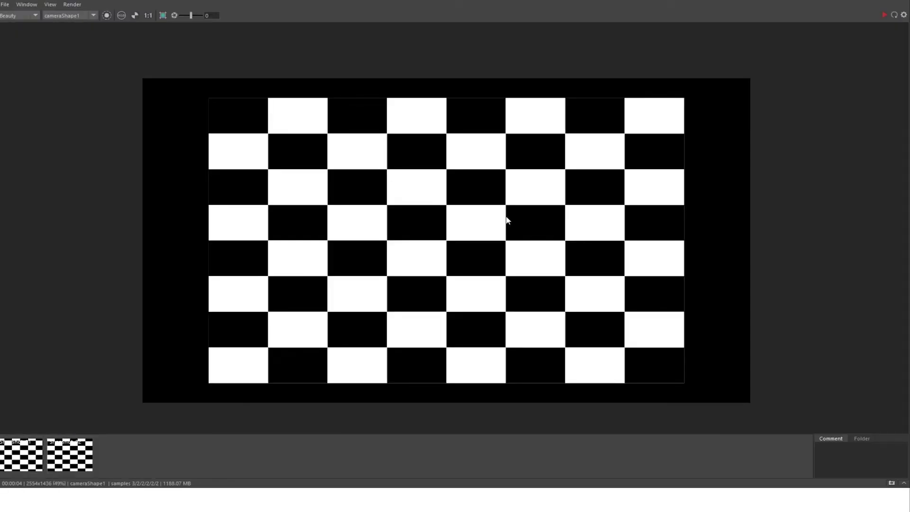
left_click(854, 0)
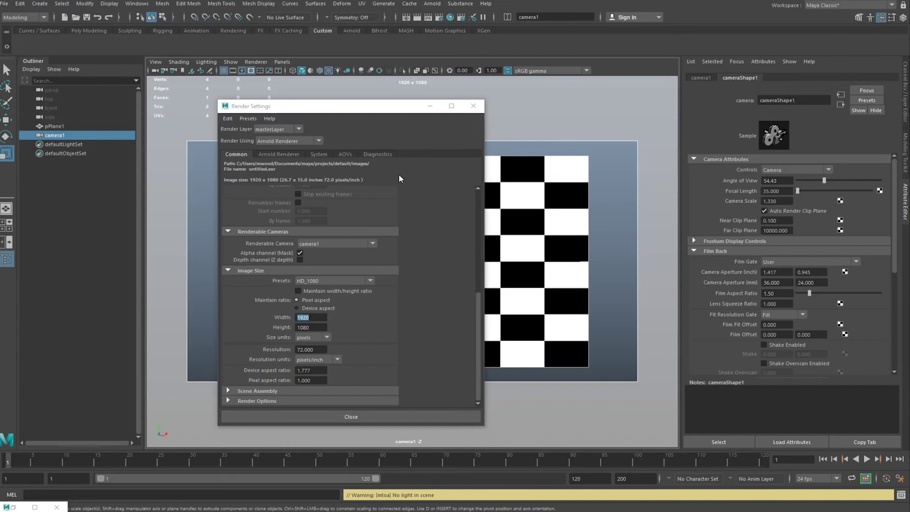
left_click_drag(389, 109, 534, 100)
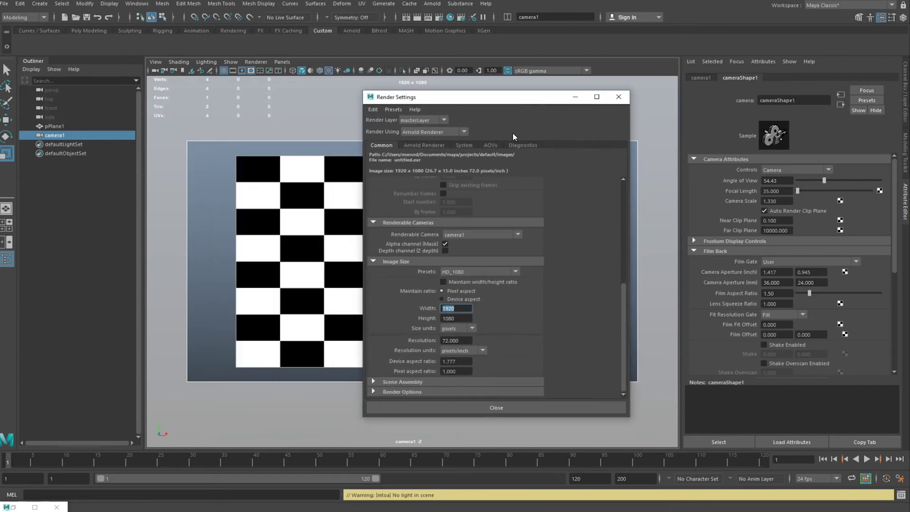
left_click(489, 145)
left_click(462, 145)
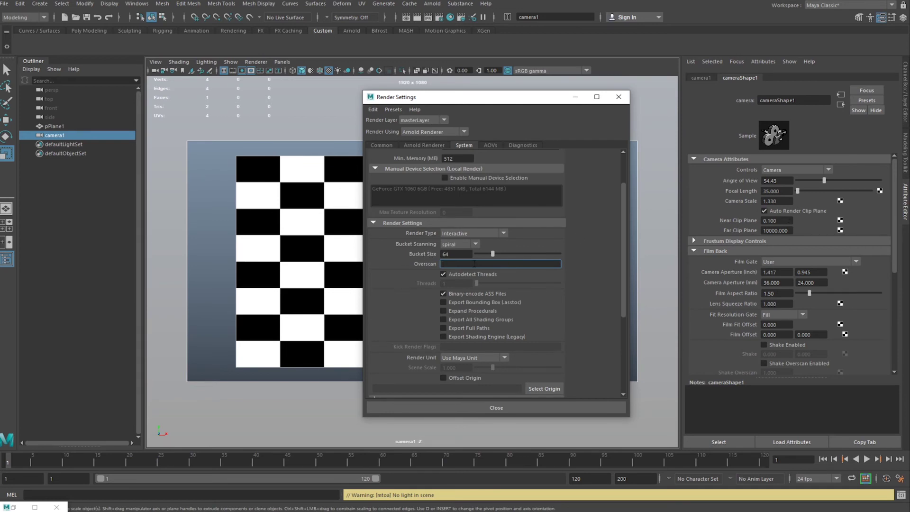
scroll(426, 270, "up", 3)
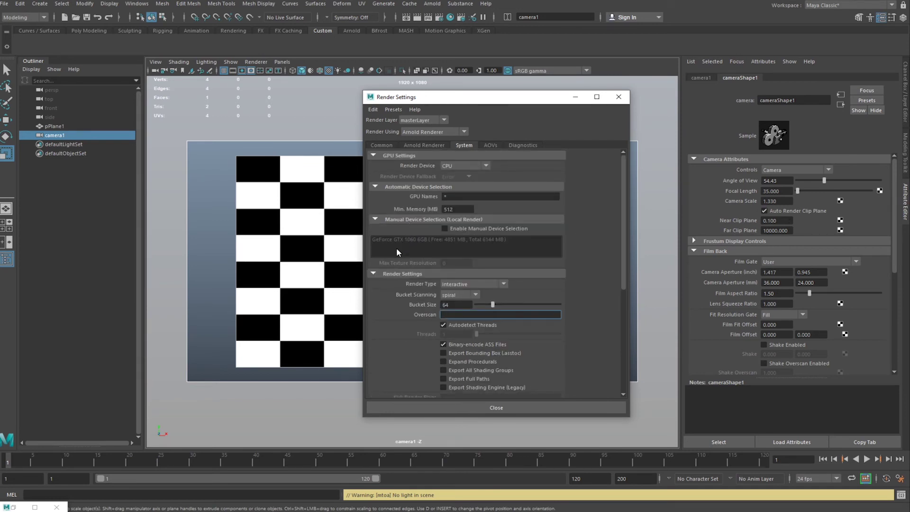
scroll(408, 267, "down", 1)
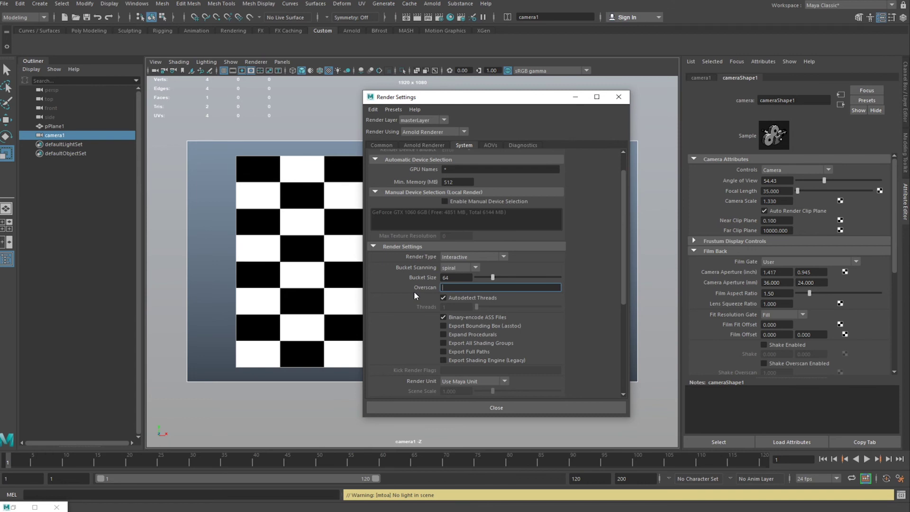
Try Arnold overscan margins of 10 and 10 10 1, and clear the Overscan value
type("10")
key("Return")
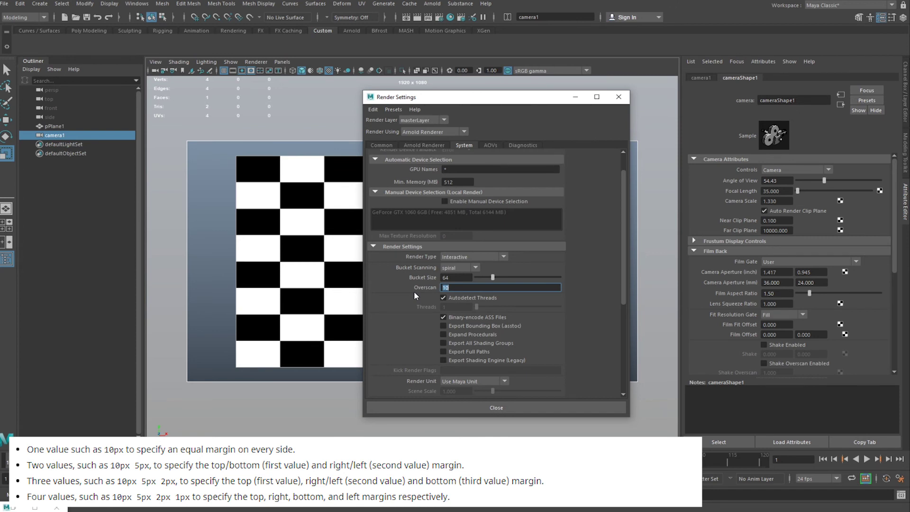
left_click(463, 285)
key("Return")
left_click(475, 288)
type("10 10 1")
key("Return")
left_click(473, 288)
left_click_drag(477, 289, 376, 289)
left_click(490, 288)
left_click_drag(491, 288, 441, 288)
key("BackSpace")
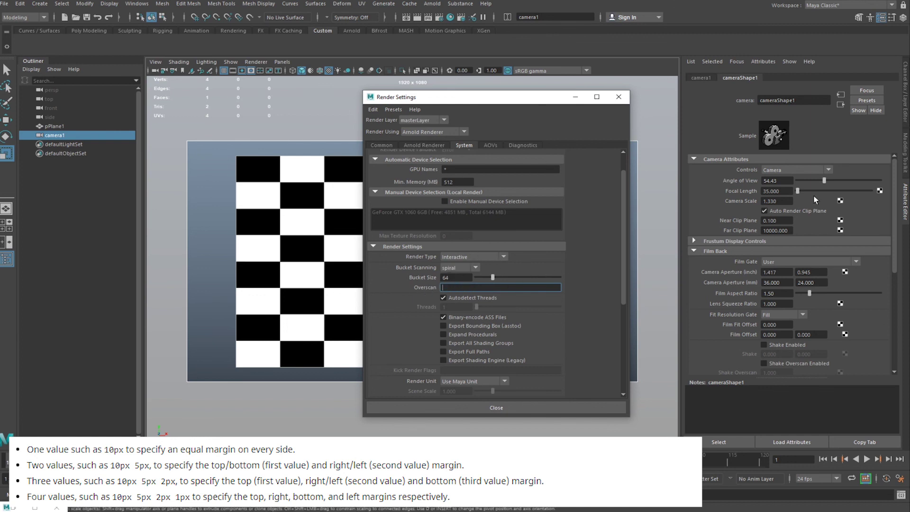
Open camera1's Camera Scale value for editing, and switch to Houdini to examine cam1's Resolution values
left_click(776, 201)
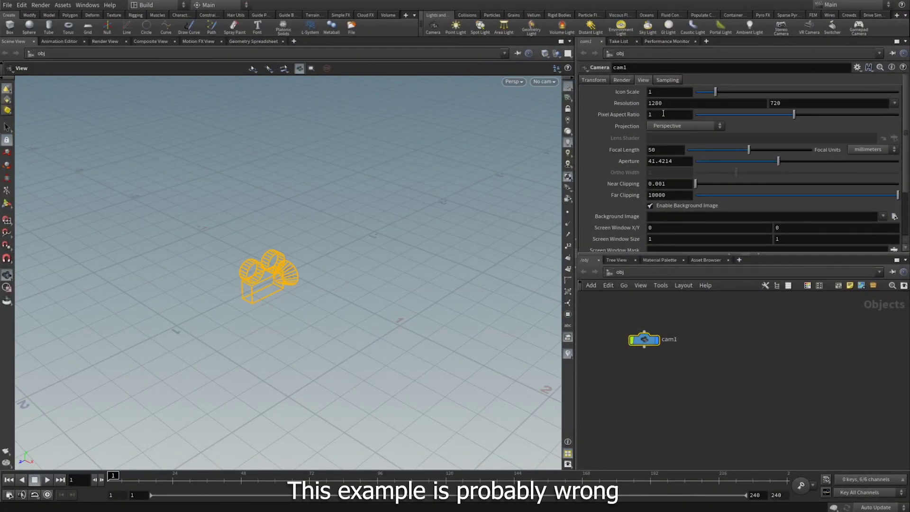
left_click_drag(682, 104, 612, 104)
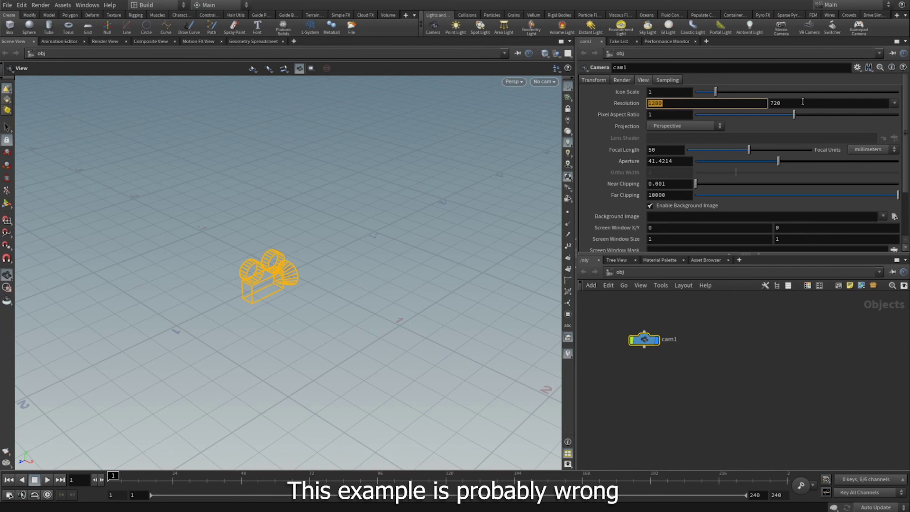
key("Tab")
scroll(612, 218, "down", 1)
scroll(612, 218, "down", 1)
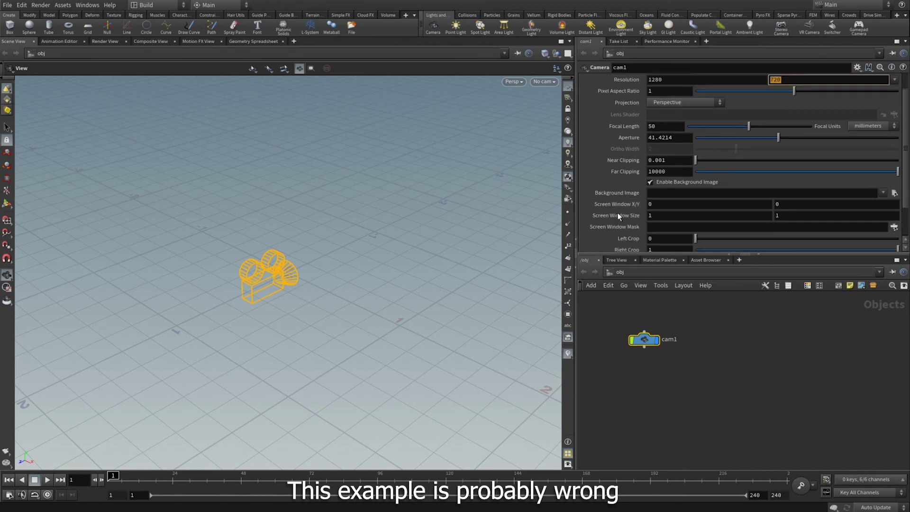
Examine cam1's horizontal and vertical Screen Window Size values
left_click_drag(678, 215, 602, 211)
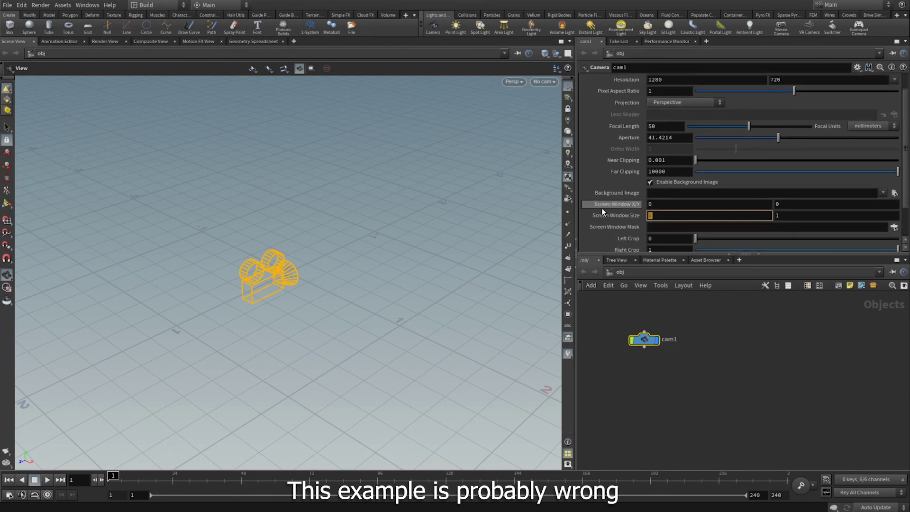
left_click(664, 218)
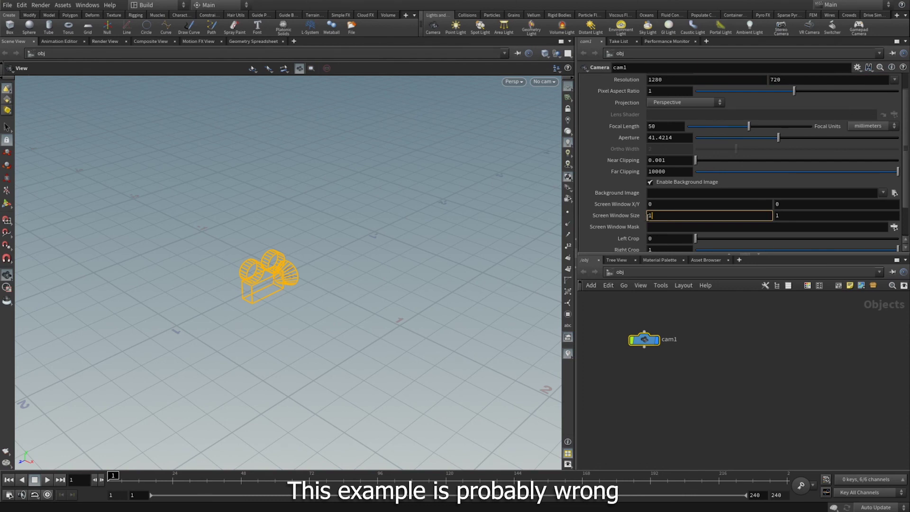
left_click(794, 217)
left_click(663, 216)
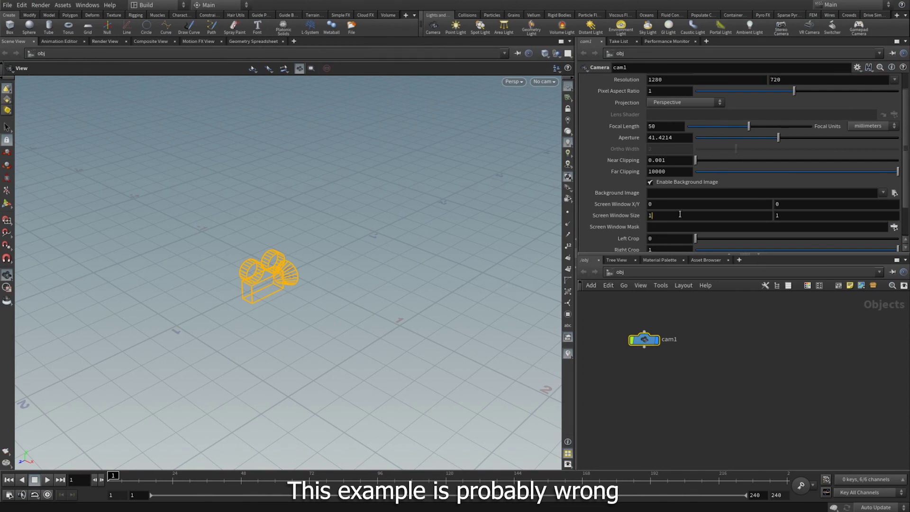
left_click(663, 215)
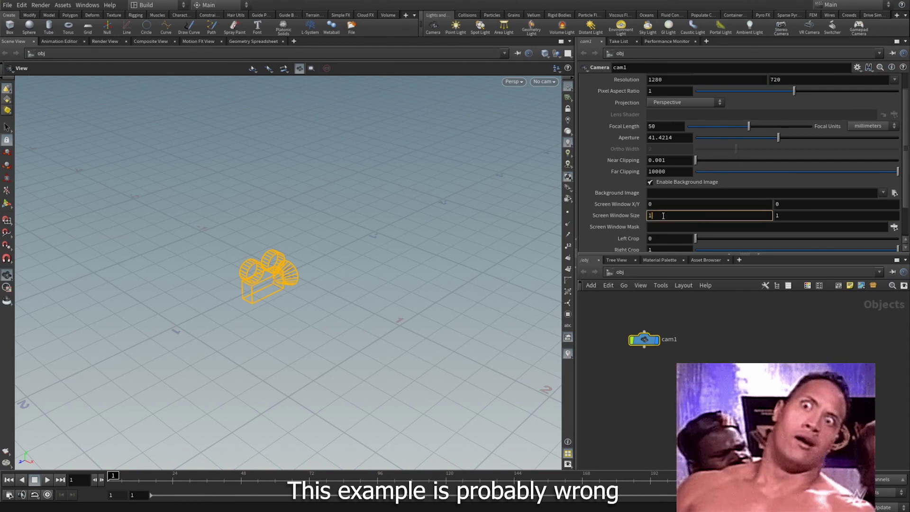